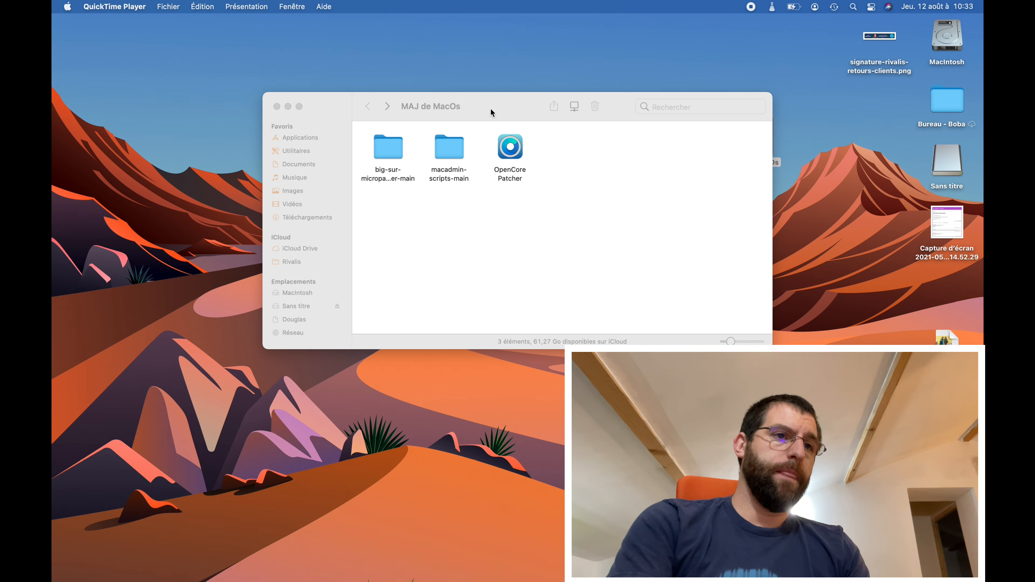
- Launch Terminal from Macintosh HD's Utilitaires folder and place it lower left beside MAJ de MacOs
{"action": "left_click_drag", "start_coordinate": [492, 113], "coordinate": [476, 155]}
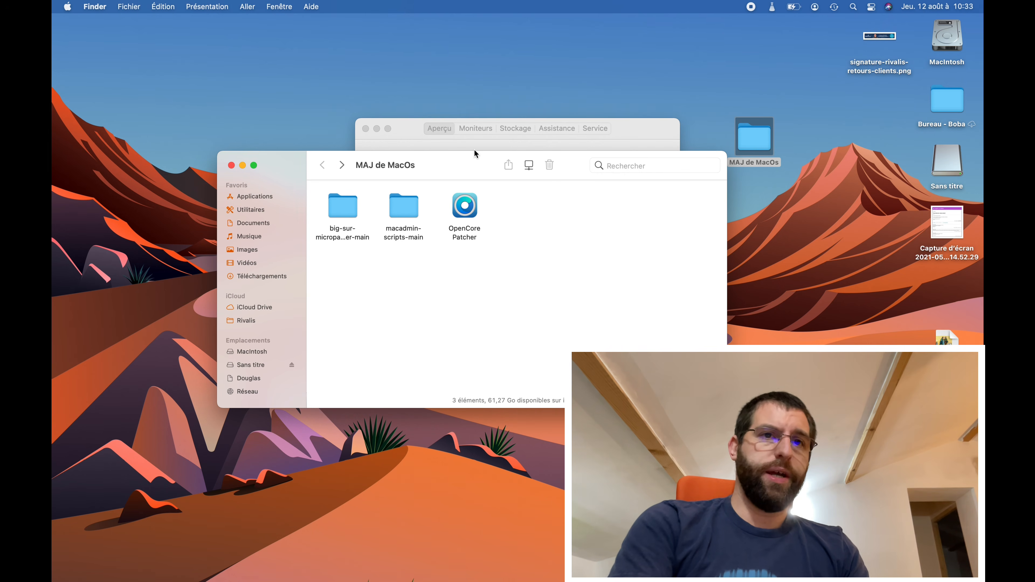
{"action": "left_click", "coordinate": [946, 40]}
{"action": "key", "text": "super+o"}
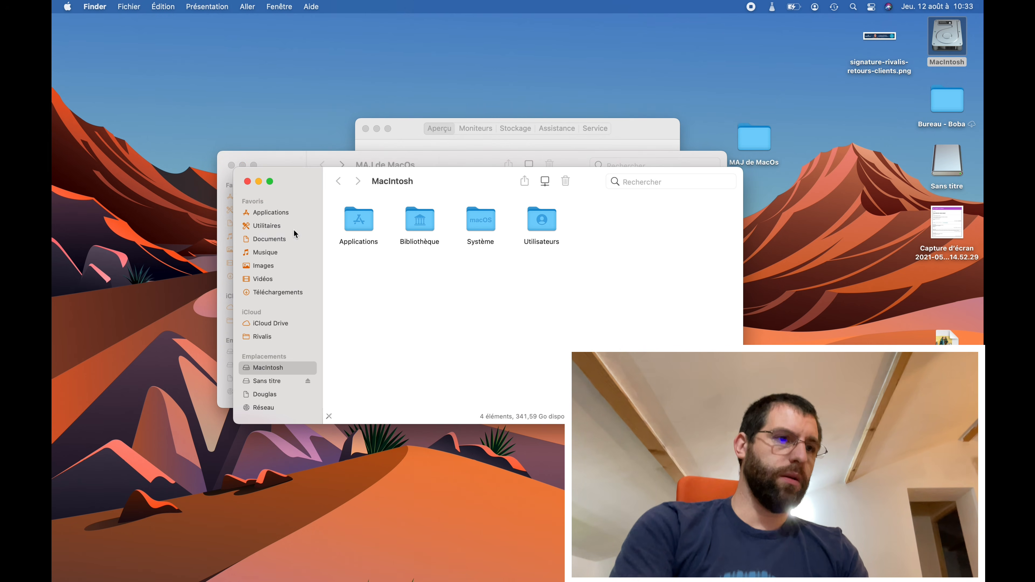
{"action": "left_click", "coordinate": [269, 225]}
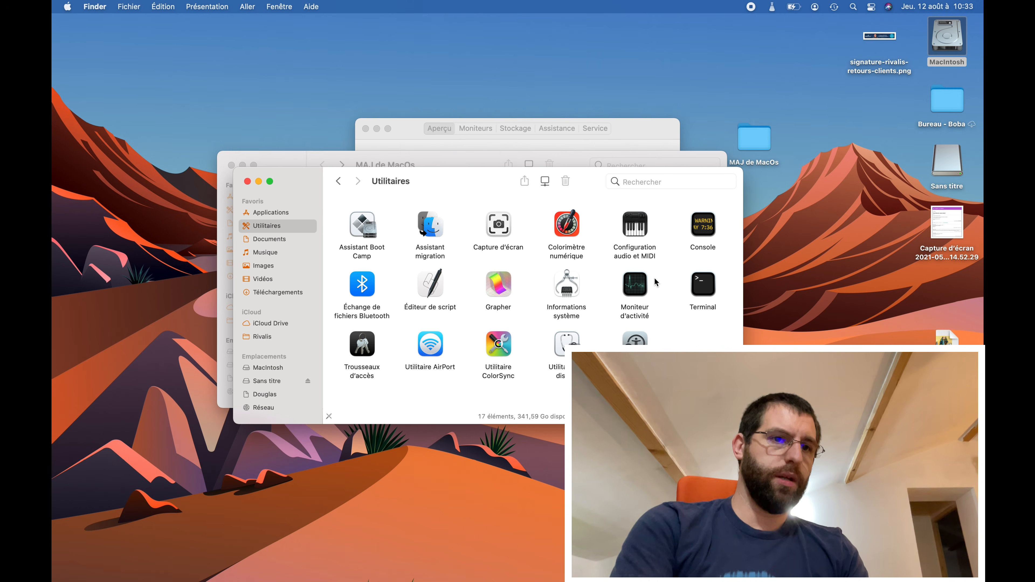
{"action": "double_click", "coordinate": [710, 276]}
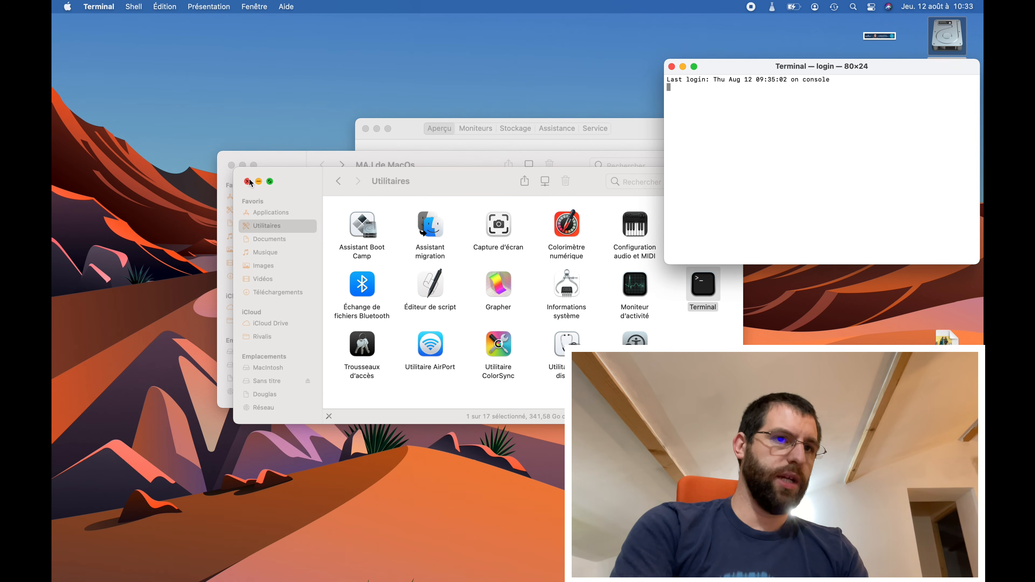
{"action": "left_click", "coordinate": [247, 181]}
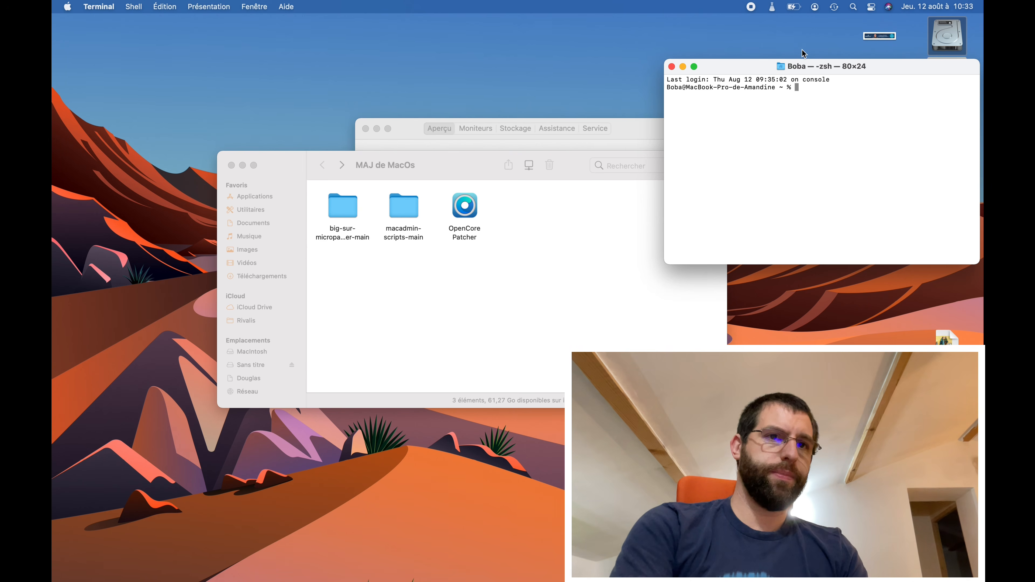
{"action": "left_click_drag", "start_coordinate": [880, 70], "coordinate": [275, 384]}
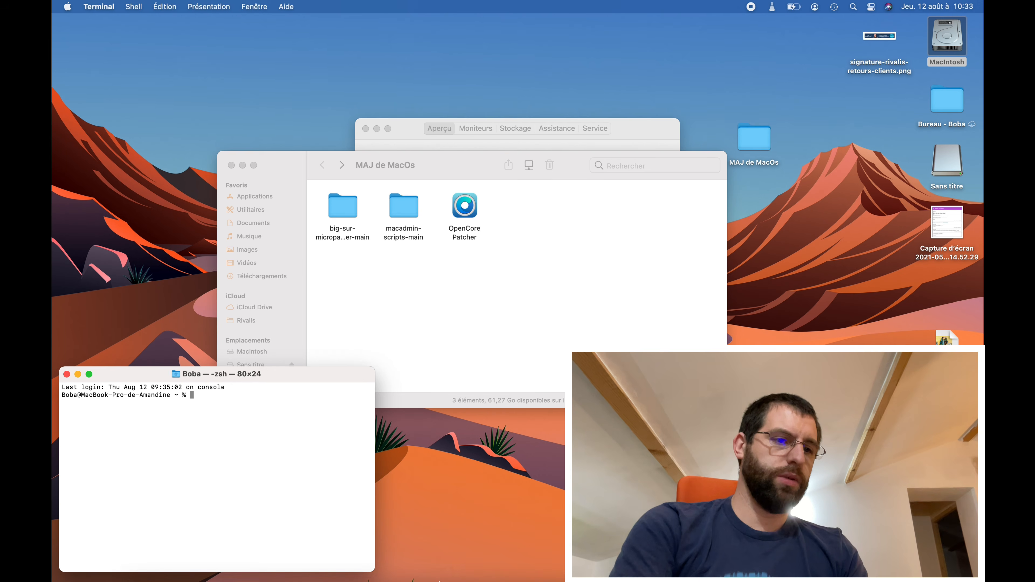
- Download the munki/macadmin-scripts GitHub repository as a ZIP, then minimize Safari
{"action": "mouse_move", "coordinate": [438, 581]}
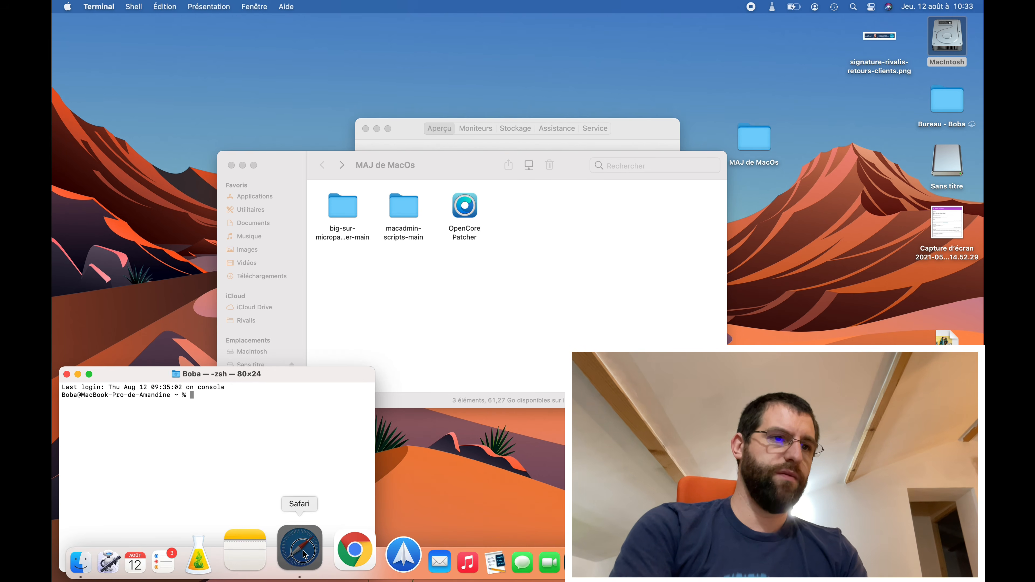
{"action": "left_click", "coordinate": [305, 554]}
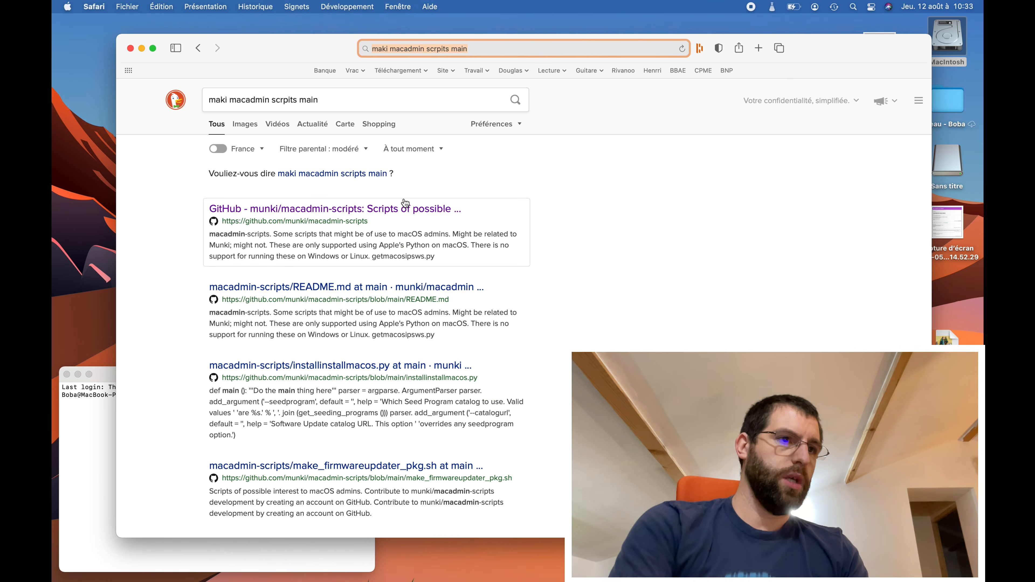
{"action": "left_click", "coordinate": [364, 102]}
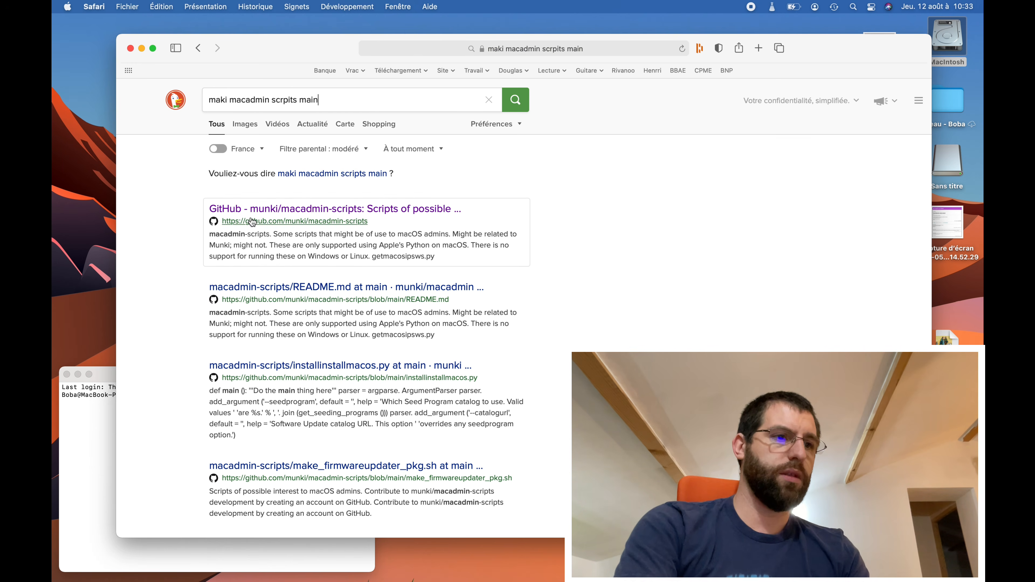
{"action": "left_click", "coordinate": [261, 209]}
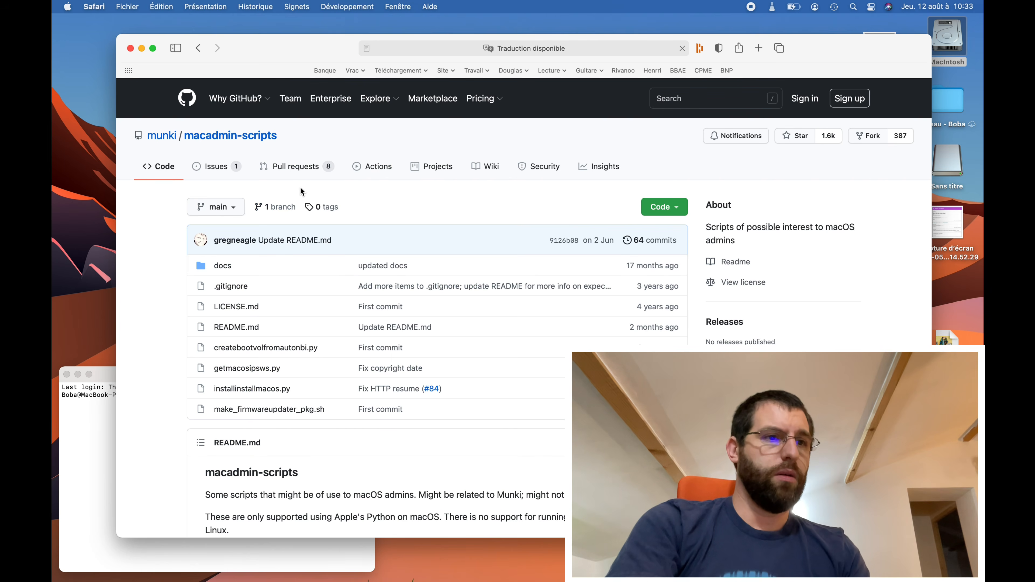
{"action": "left_click", "coordinate": [675, 208]}
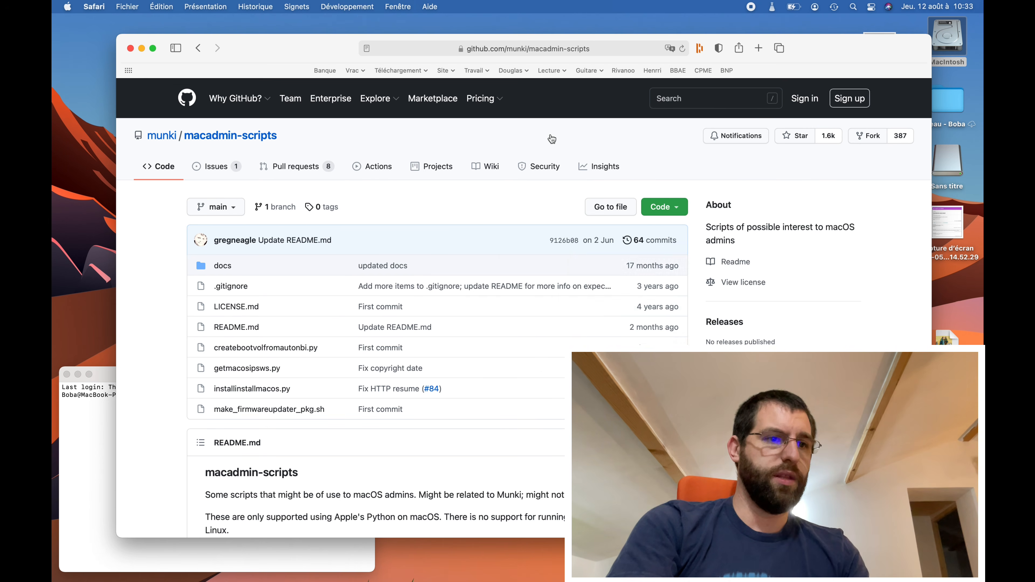
{"action": "left_click", "coordinate": [568, 121]}
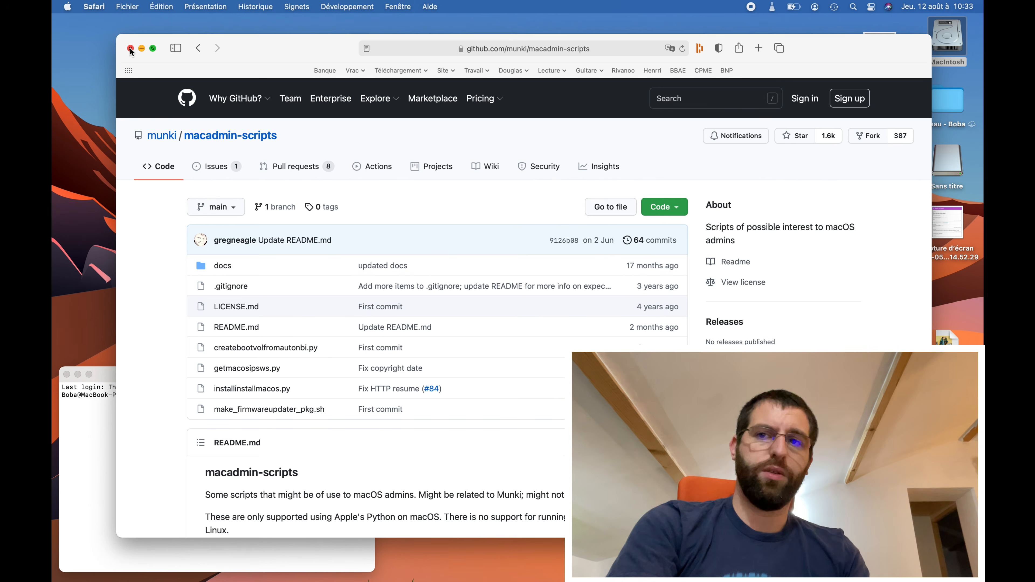
{"action": "left_click", "coordinate": [142, 48]}
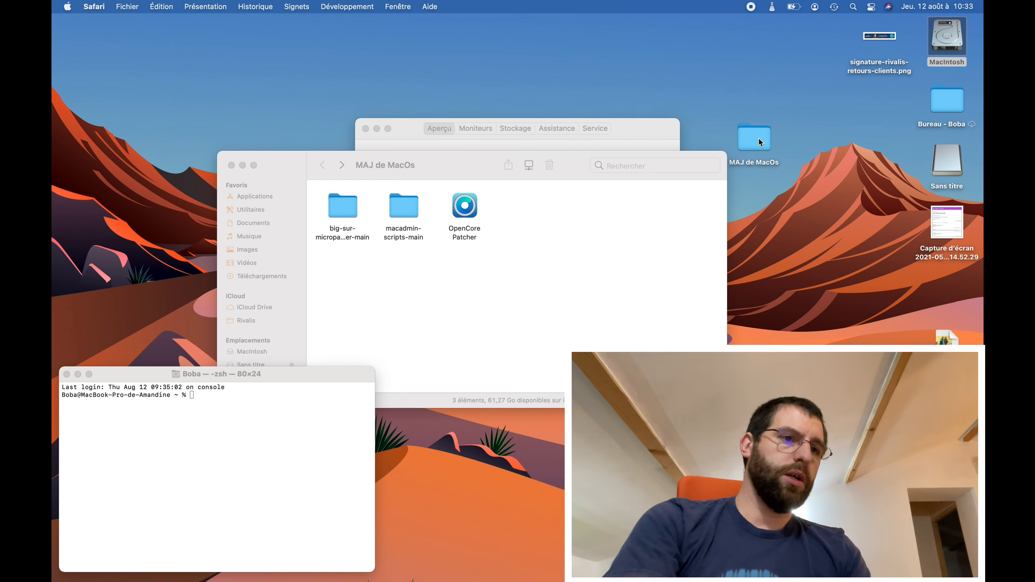
- Run macadmin-scripts-main's installinstallmacos.py in Terminal with sudo and enter the account password
{"action": "left_click", "coordinate": [568, 289]}
{"action": "double_click", "coordinate": [412, 214]}
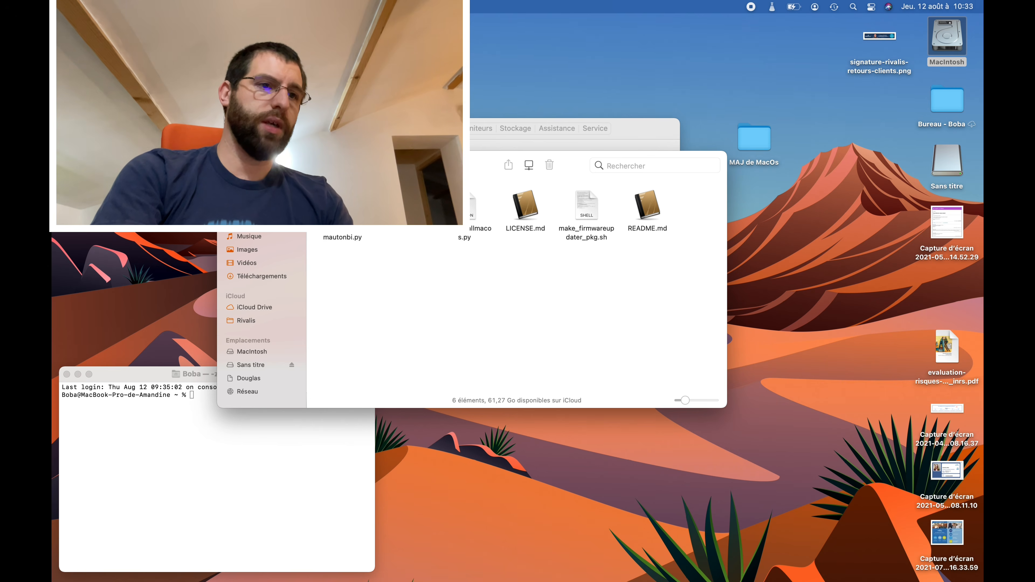
{"action": "left_click_drag", "start_coordinate": [473, 173], "coordinate": [284, 459]}
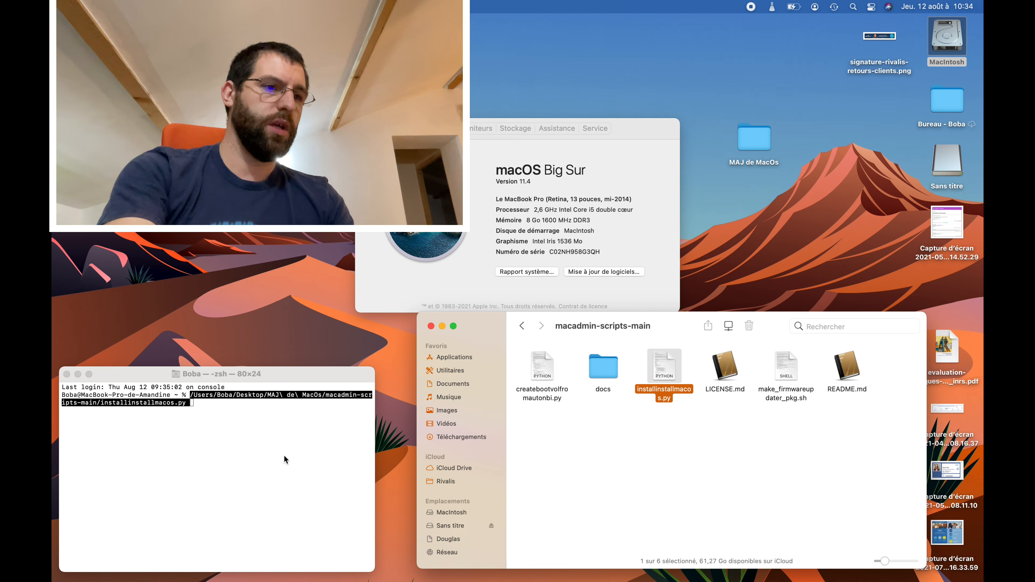
{"action": "left_click", "coordinate": [277, 459]}
{"action": "key", "text": "Return"}
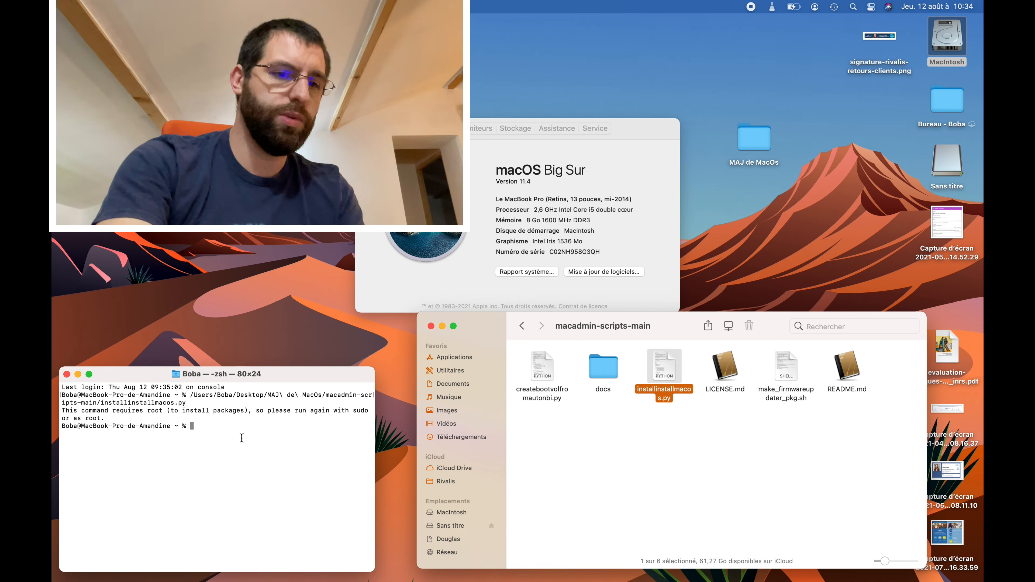
{"action": "type", "text": "root"}
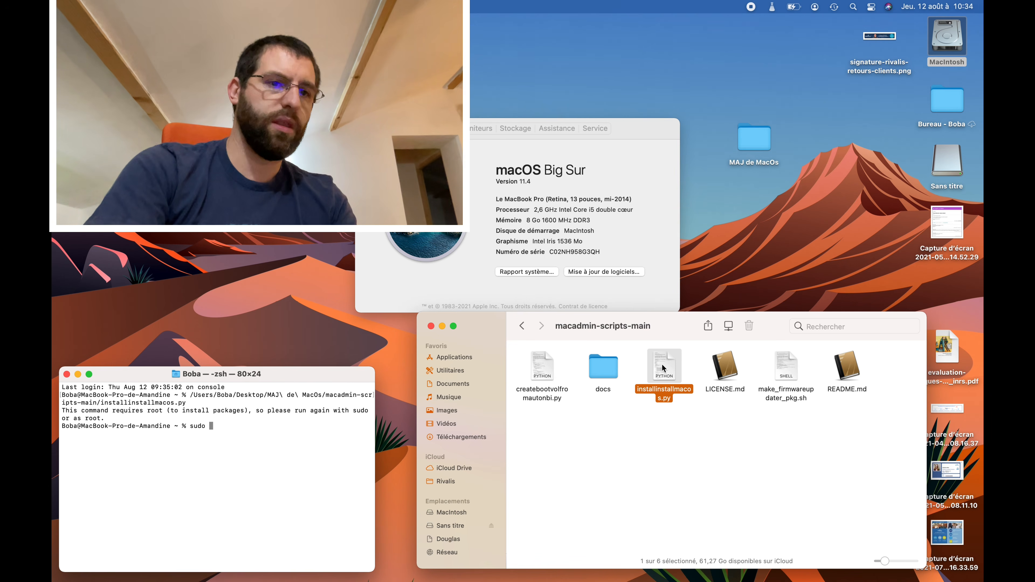
{"action": "left_click_drag", "start_coordinate": [663, 368], "coordinate": [280, 440]}
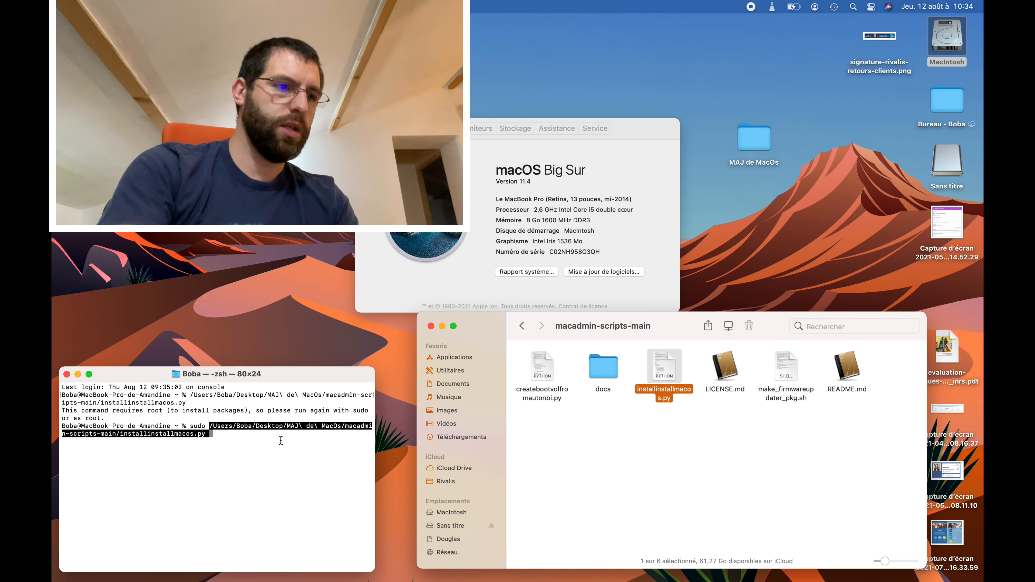
{"action": "key", "text": "Return"}
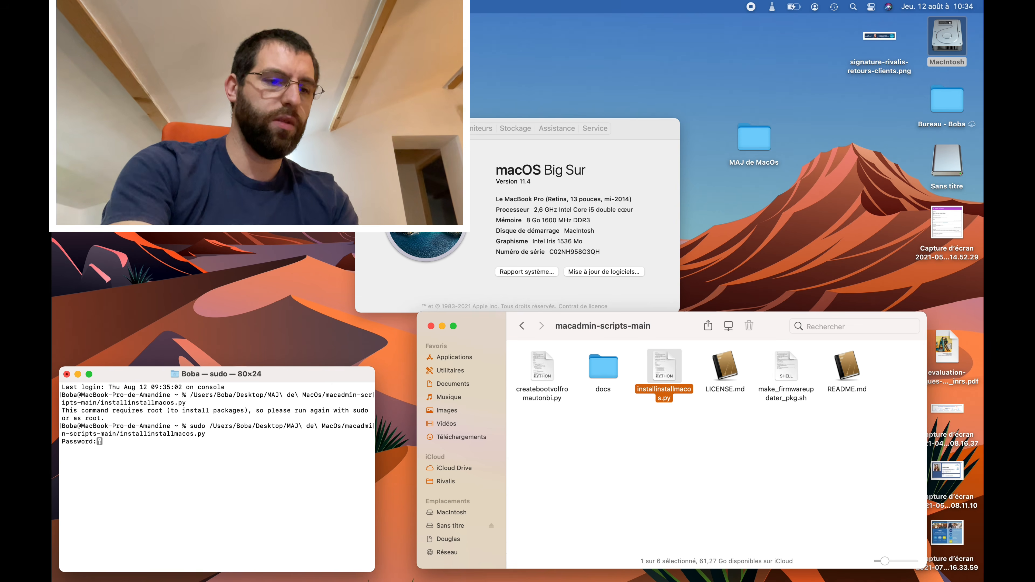
{"action": "key", "text": "Return"}
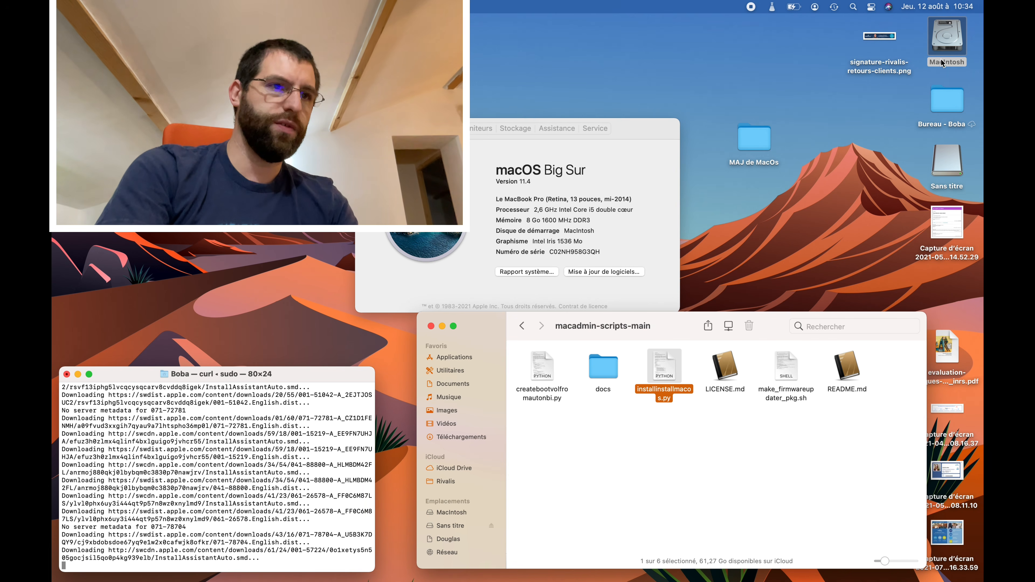
- Open the home folder via Macintosh HD > Utilisateurs, then return to Terminal's 18-installer list
{"action": "left_click", "coordinate": [947, 50]}
{"action": "double_click", "coordinate": [947, 50]}
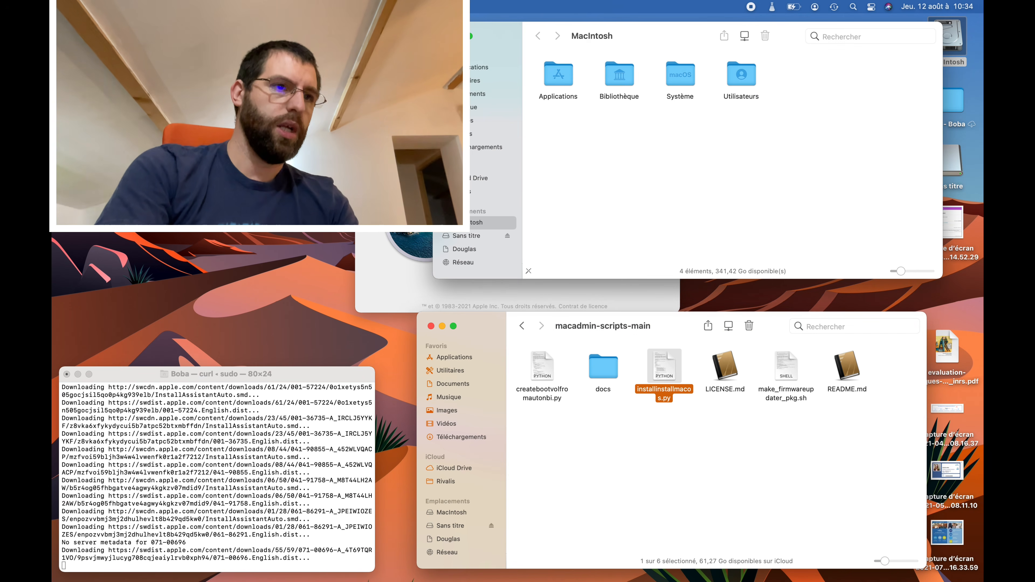
{"action": "left_click", "coordinate": [366, 131]}
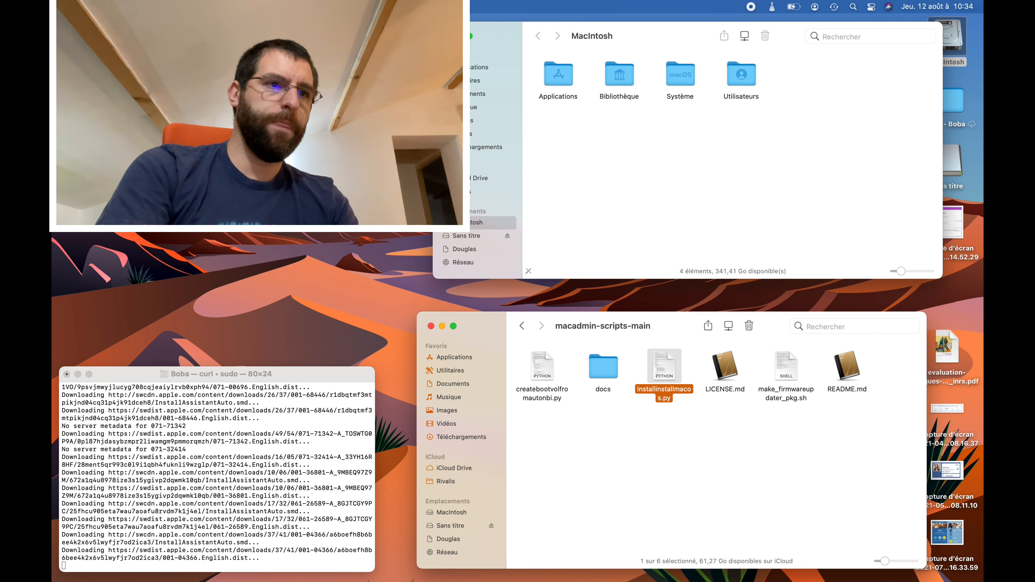
{"action": "double_click", "coordinate": [741, 76]}
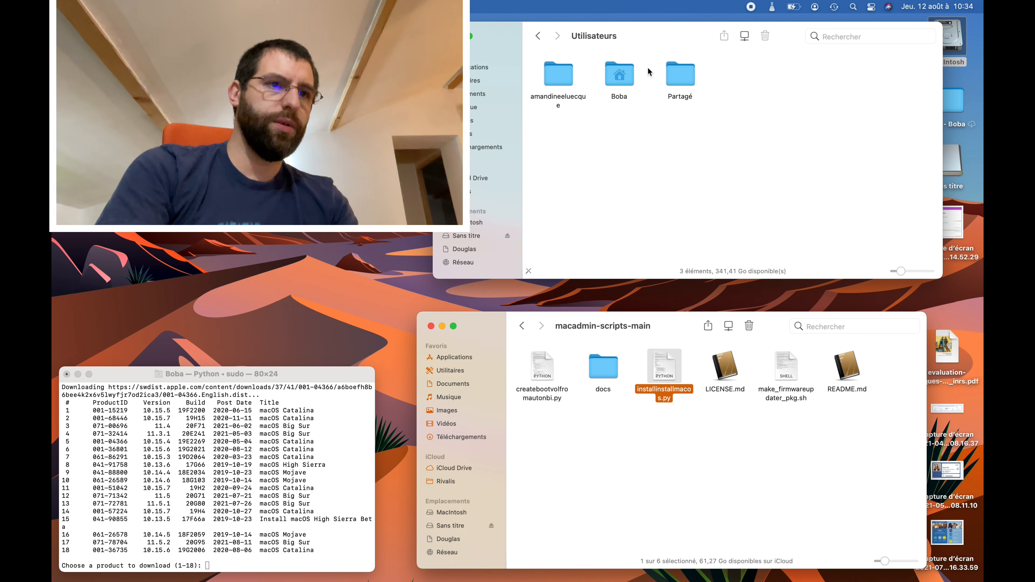
{"action": "double_click", "coordinate": [615, 78]}
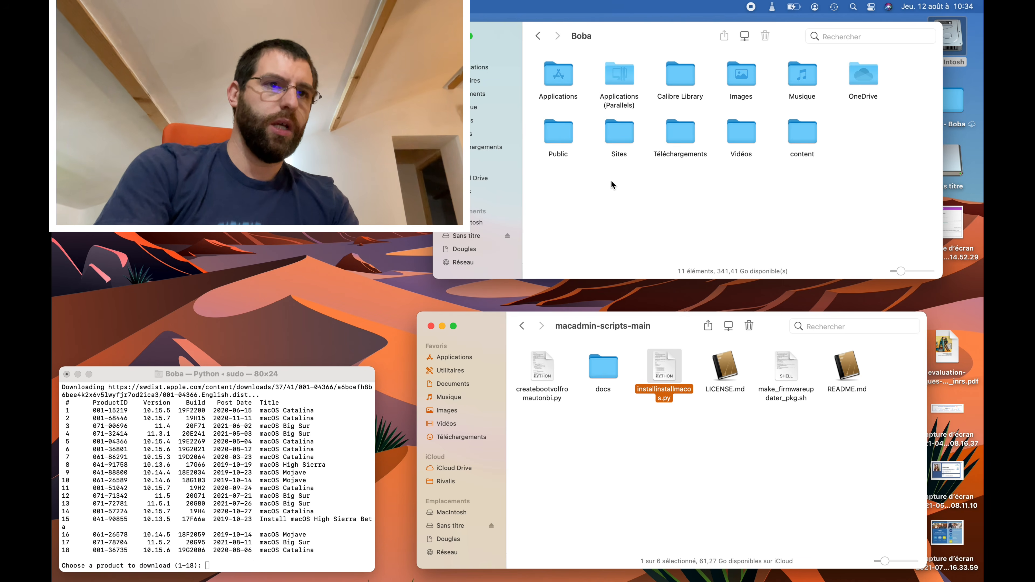
{"action": "left_click", "coordinate": [792, 133]}
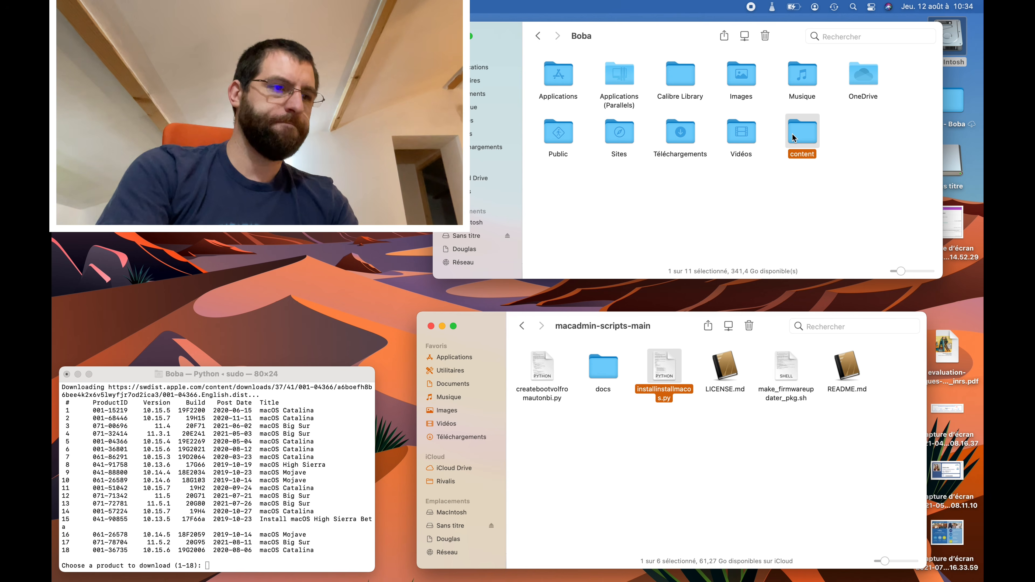
{"action": "left_click", "coordinate": [127, 423]}
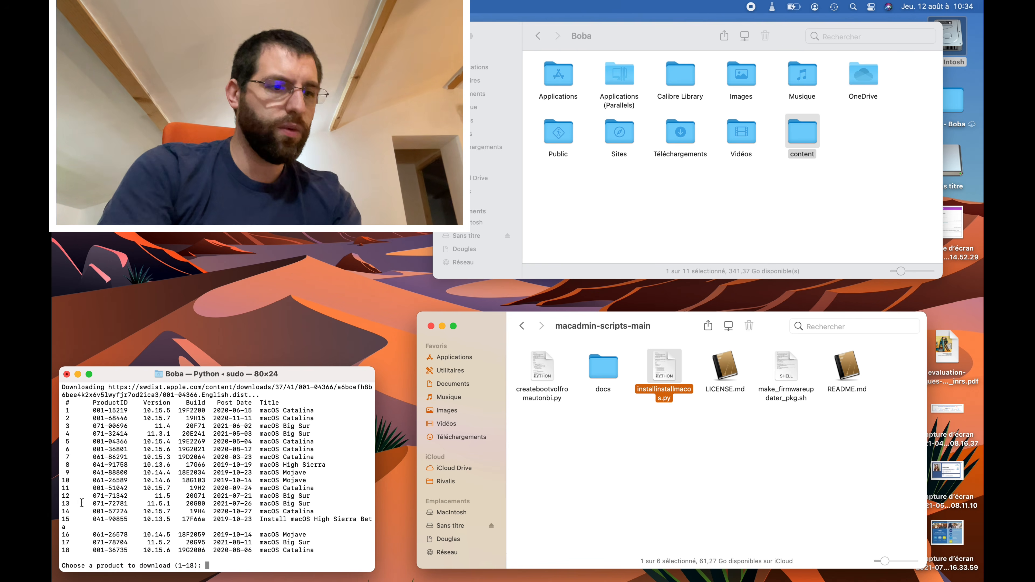
- Enter 13 to download macOS Big Sur 11.5.1 and build its installer disk image
{"action": "type", "text": "13"}
{"action": "key", "text": "Return"}
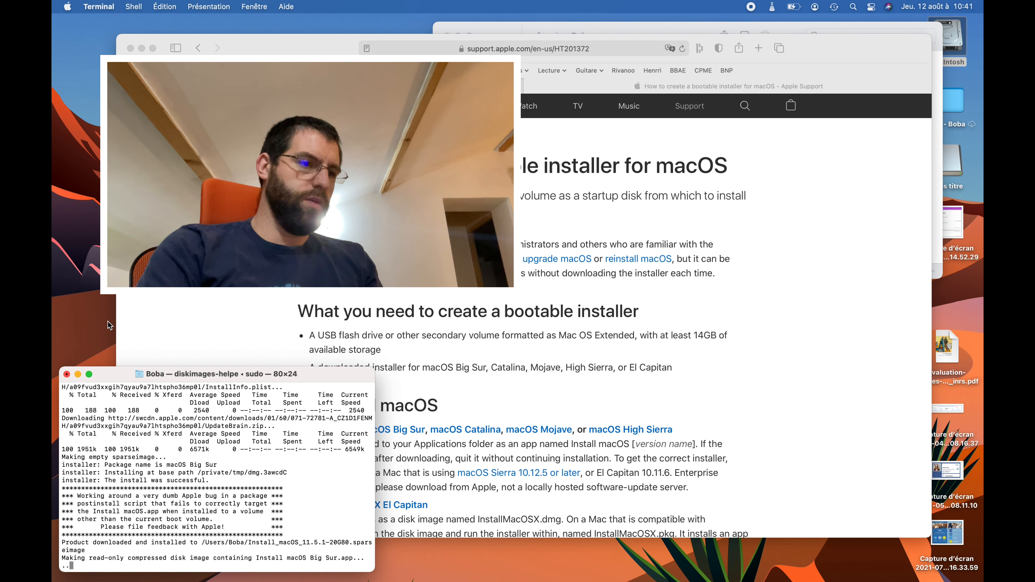
- Open Apple's bootable installer guide, review its createinstallmedia commands, then hide Safari
{"action": "left_click", "coordinate": [208, 105]}
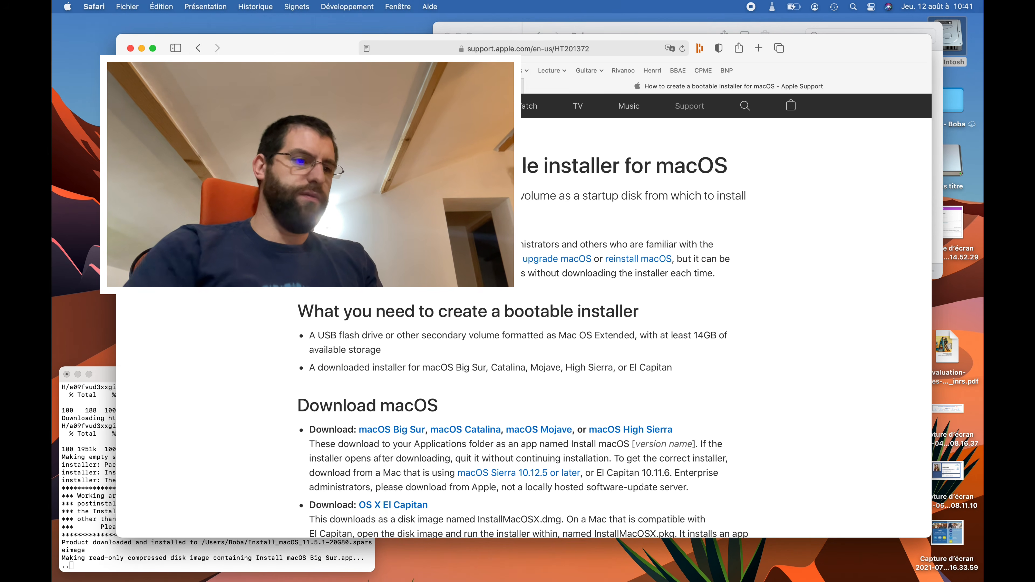
{"action": "left_click", "coordinate": [198, 49]}
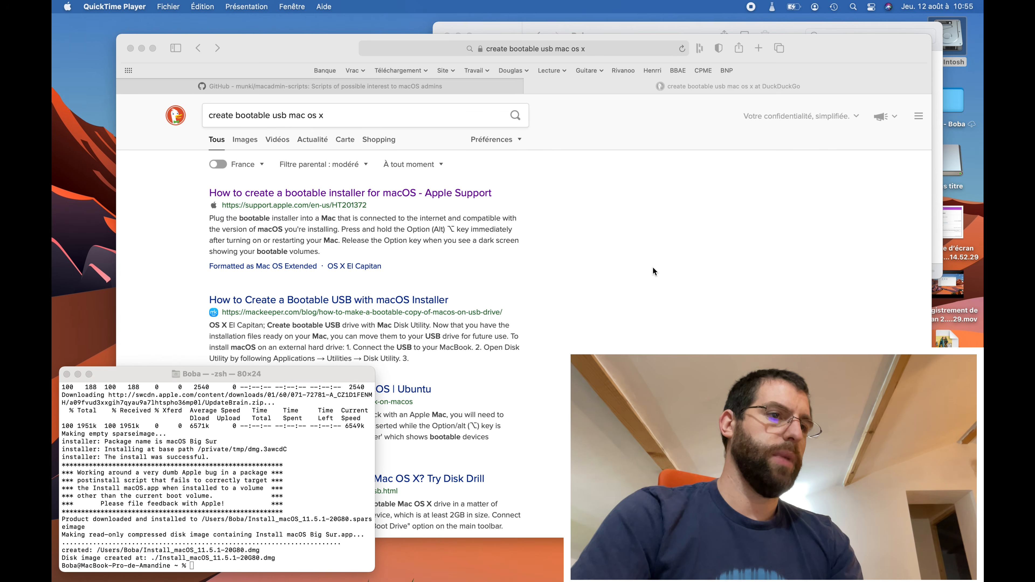
{"action": "left_click", "coordinate": [646, 258]}
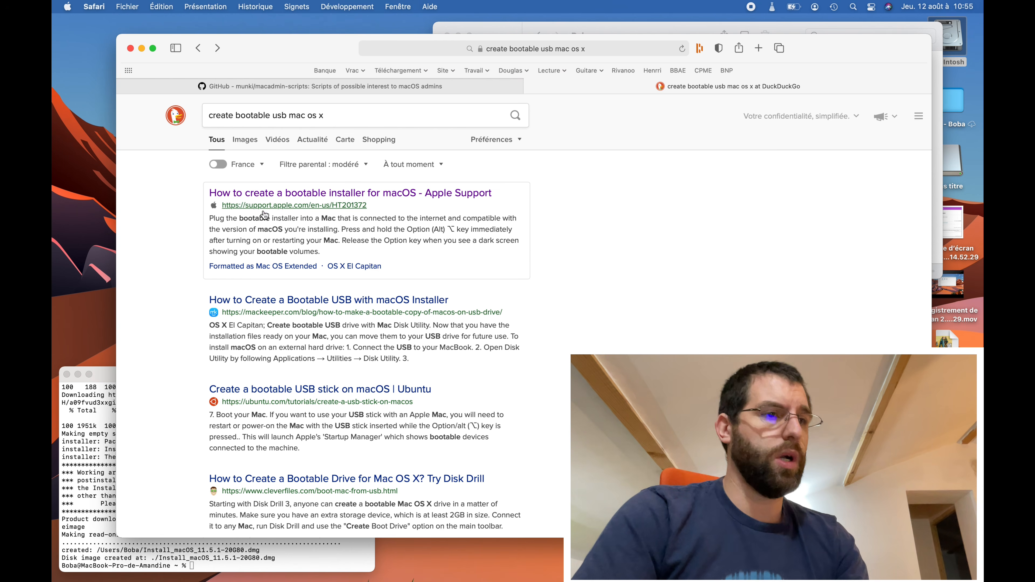
{"action": "left_click", "coordinate": [294, 196]}
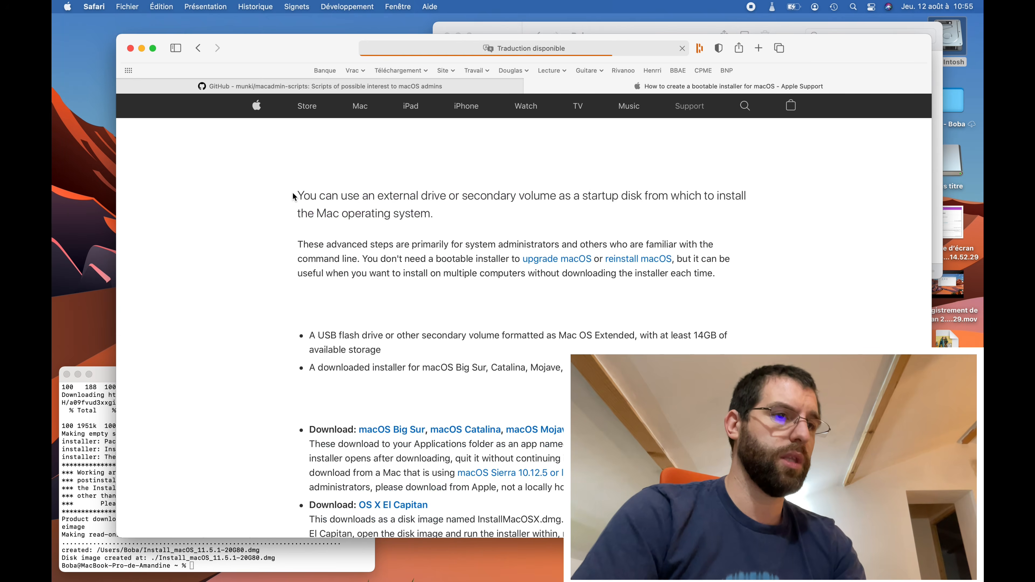
{"action": "scroll", "coordinate": [489, 327], "scroll_direction": "down", "scroll_amount": 15}
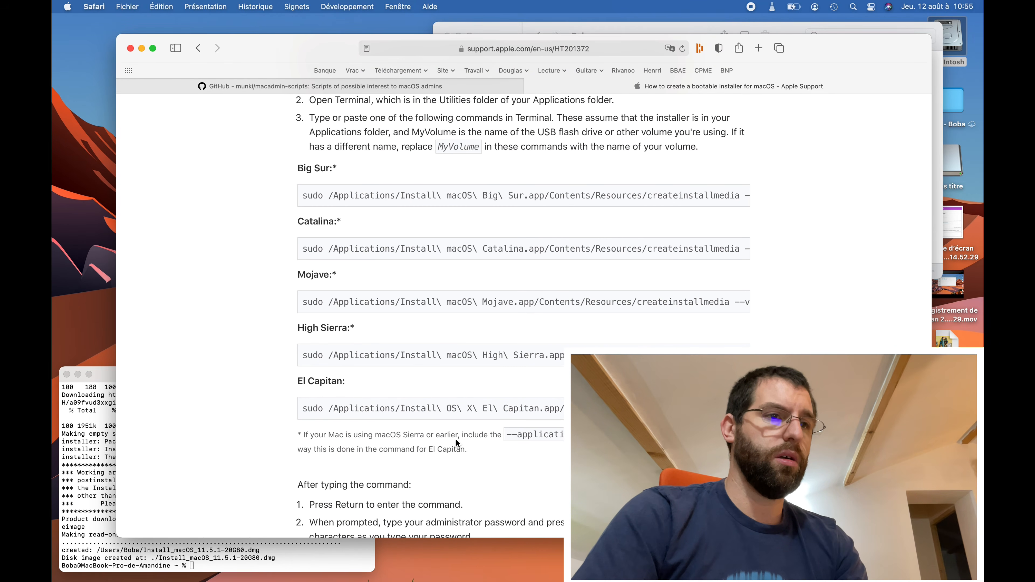
{"action": "scroll", "coordinate": [454, 314], "scroll_direction": "up", "scroll_amount": 3}
{"action": "scroll", "coordinate": [451, 220], "scroll_direction": "down", "scroll_amount": 3}
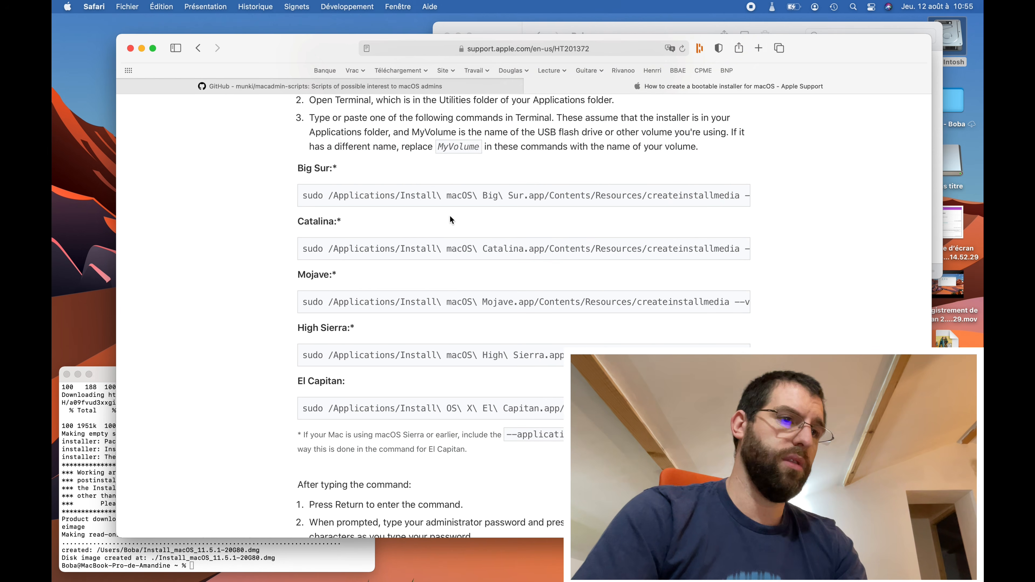
{"action": "scroll", "coordinate": [448, 310], "scroll_direction": "up", "scroll_amount": 3}
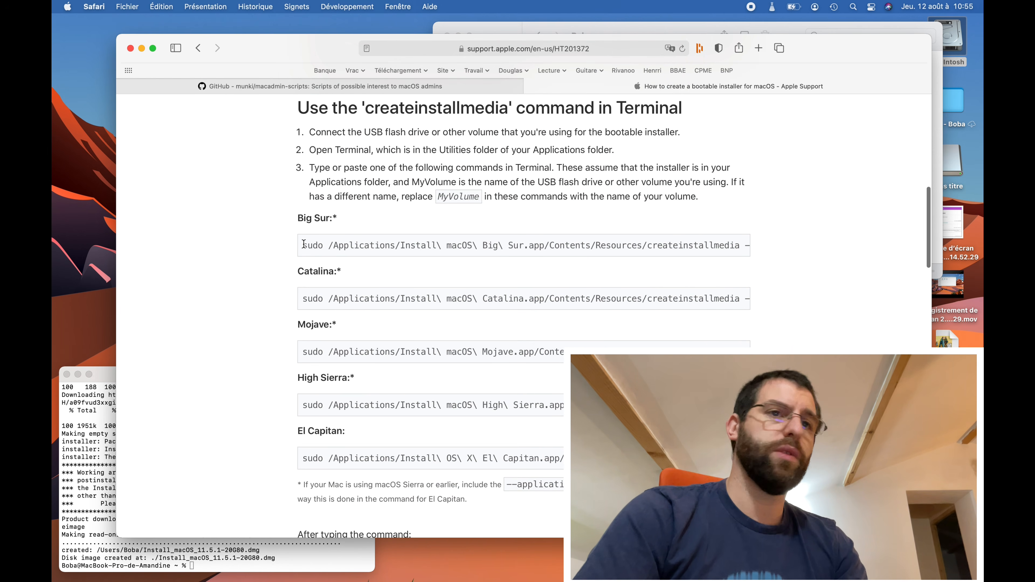
{"action": "left_click", "coordinate": [143, 49]}
- Bring the Boba home folder with Install_macOS_11.5.1-20G80.dmg forward after checking the content folder
{"action": "left_click_drag", "start_coordinate": [674, 37], "coordinate": [422, 122]}
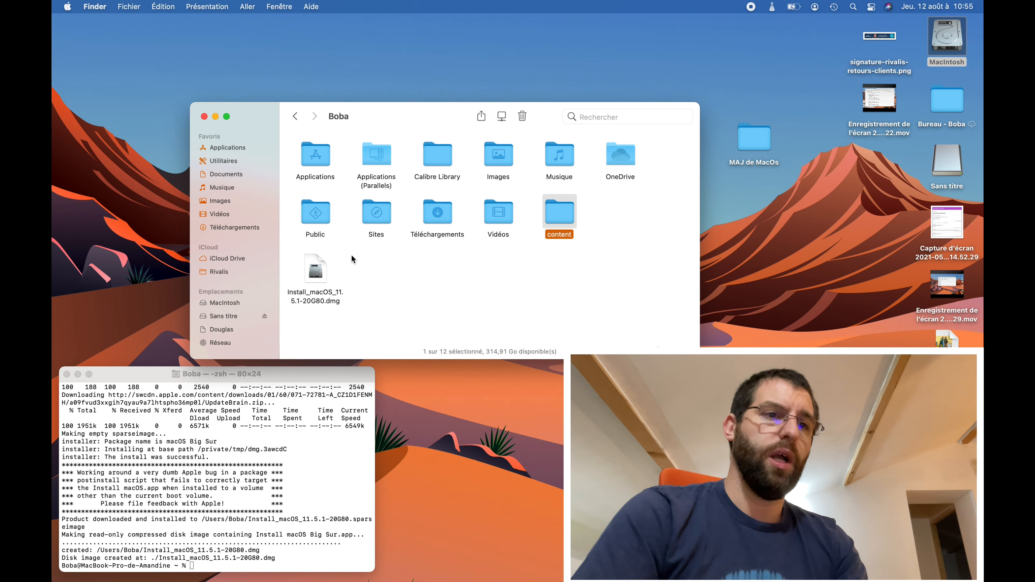
{"action": "left_click", "coordinate": [315, 265]}
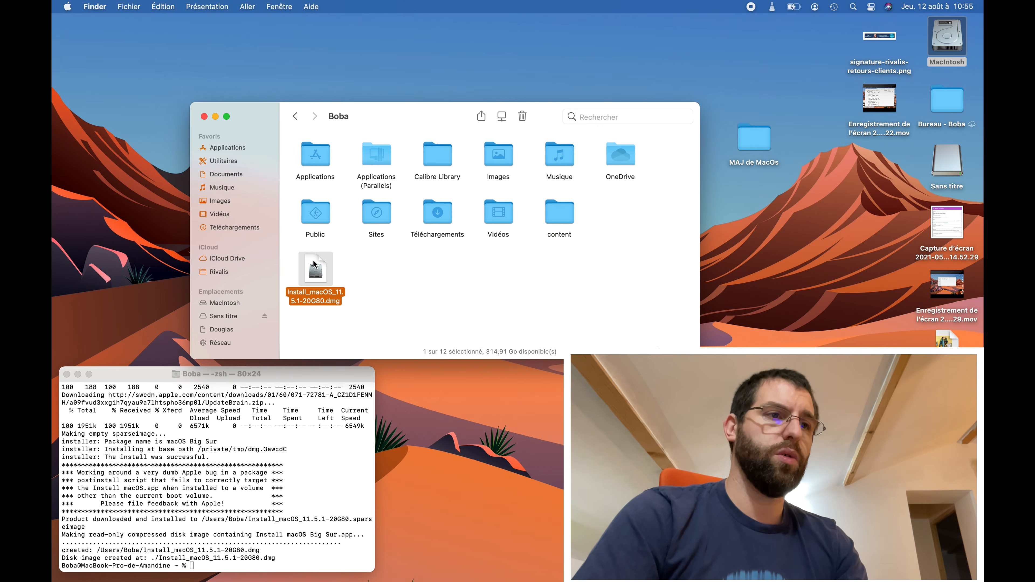
{"action": "double_click", "coordinate": [564, 214]}
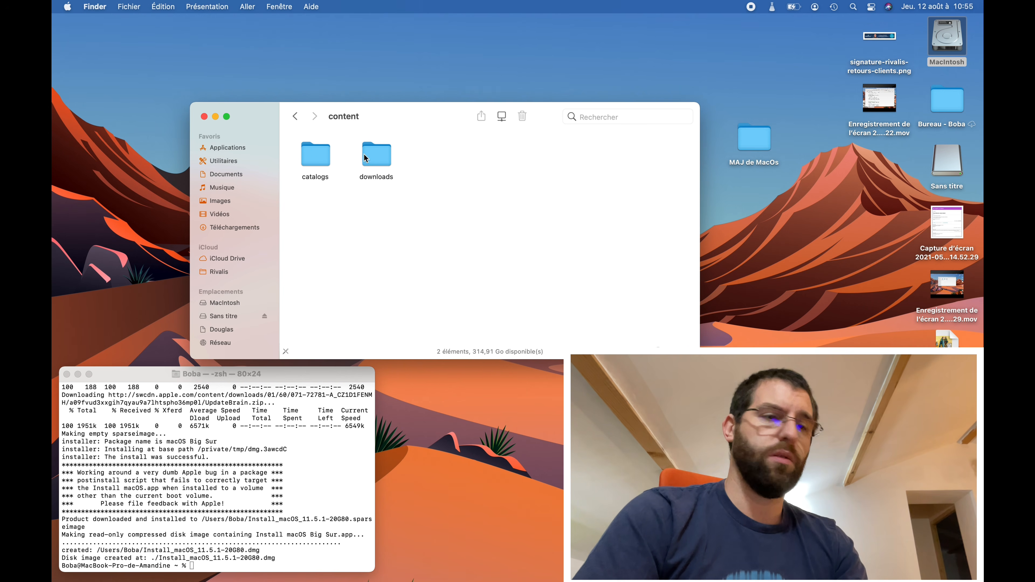
{"action": "left_click", "coordinate": [297, 119]}
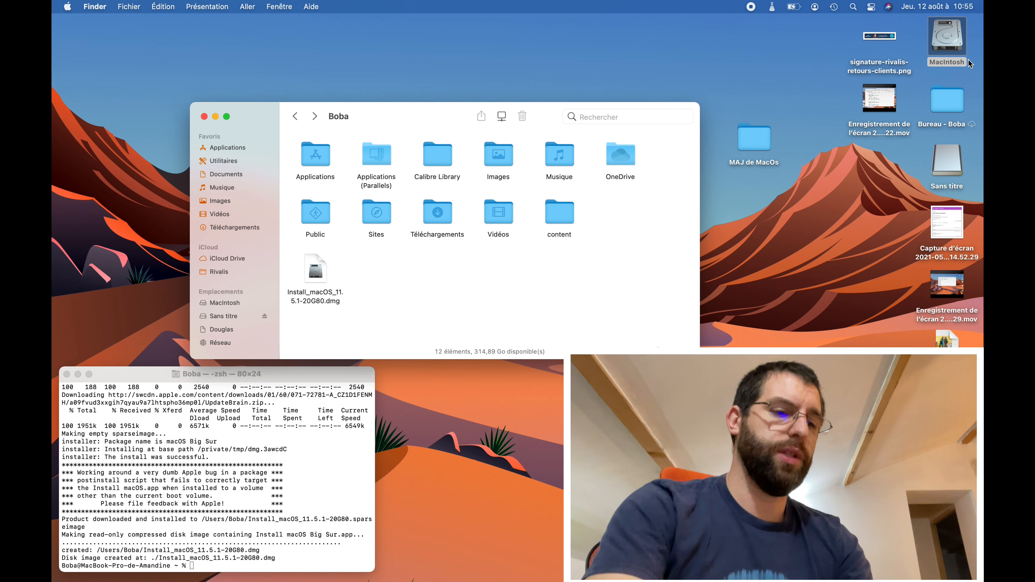
- Launch Disk Utility through a Spotlight search for 'utilit'
{"action": "double_click", "coordinate": [953, 43]}
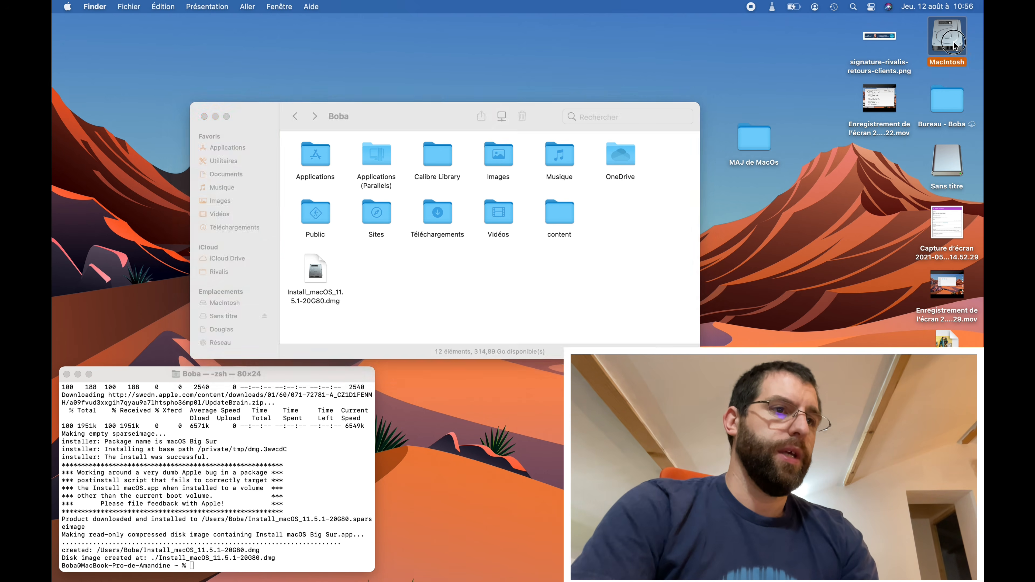
{"action": "left_click", "coordinate": [223, 131]}
{"action": "left_click", "coordinate": [854, 6]}
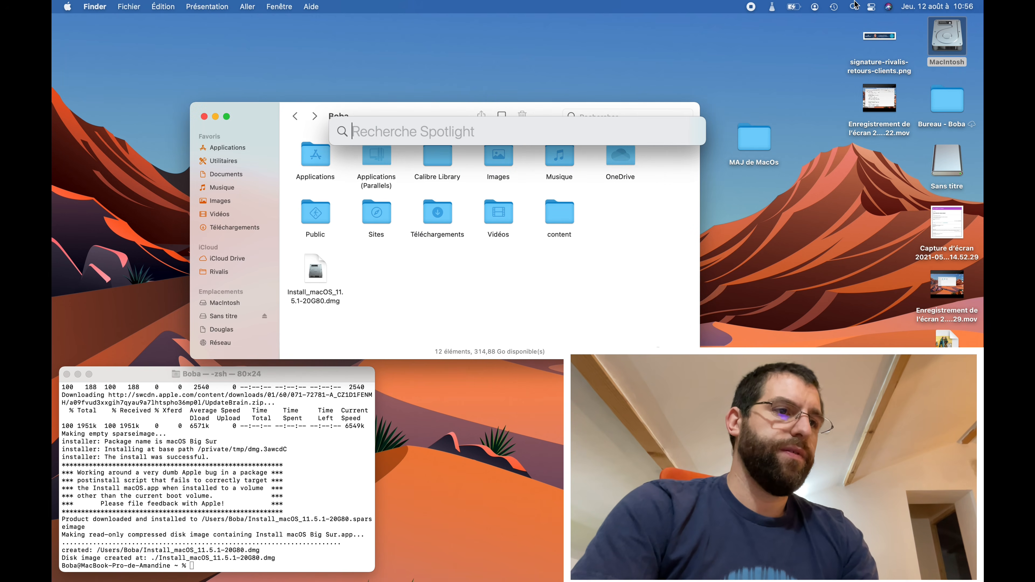
{"action": "type", "text": "uti"}
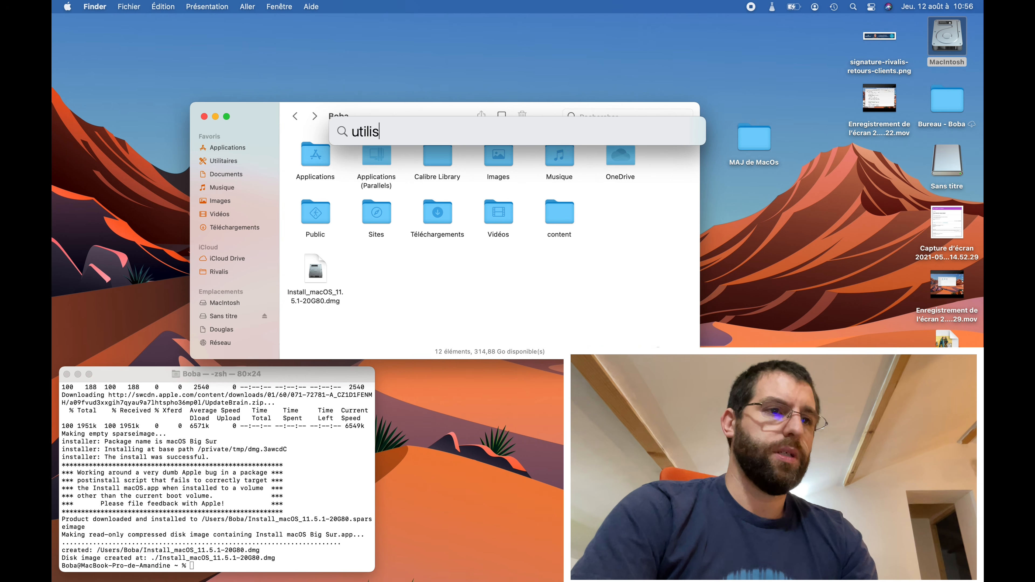
{"action": "type", "text": "lit"}
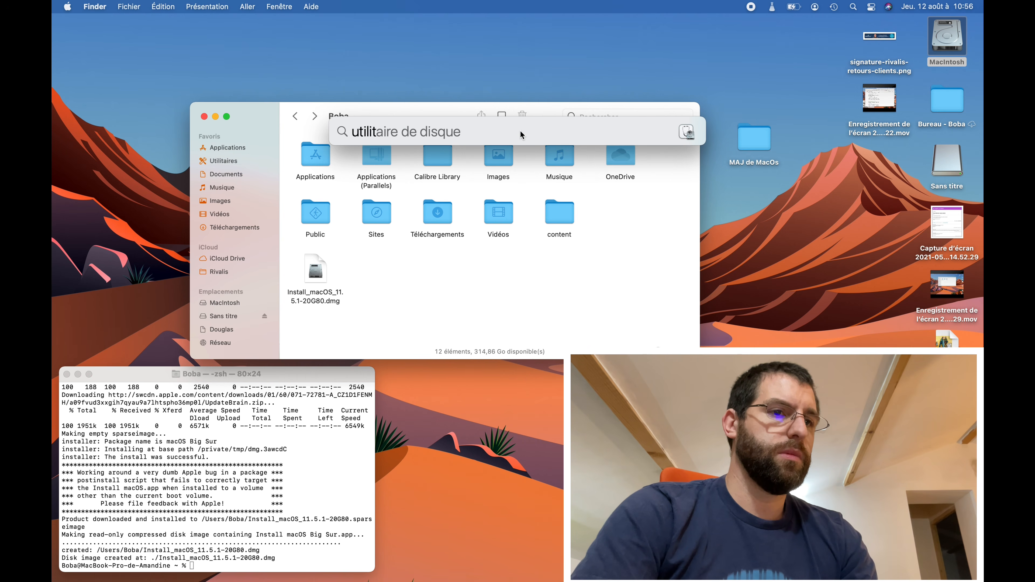
{"action": "double_click", "coordinate": [420, 177]}
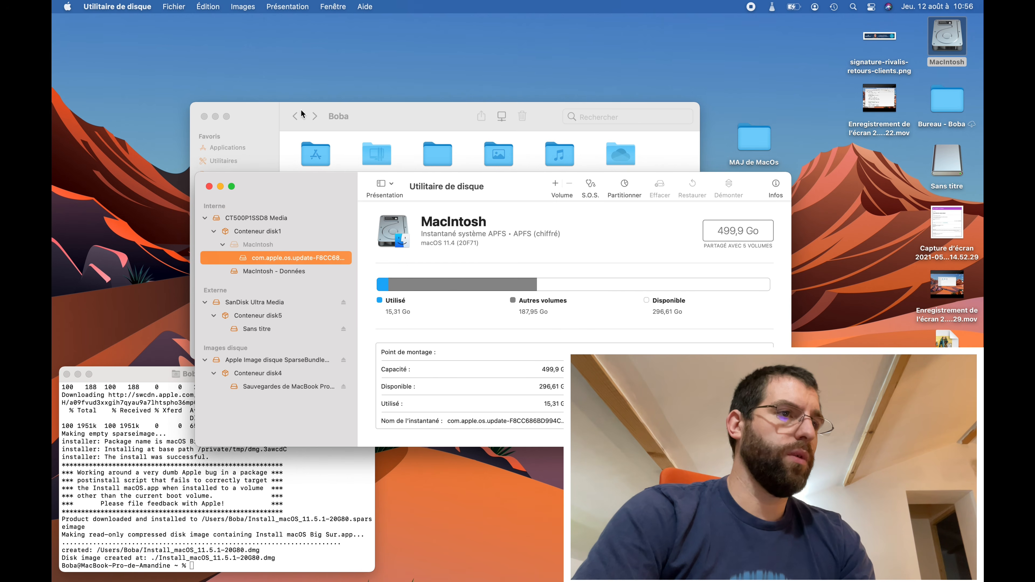
- Show all devices in the sidebar and select the SanDisk Ultra Media USB drive
{"action": "left_click", "coordinate": [278, 6]}
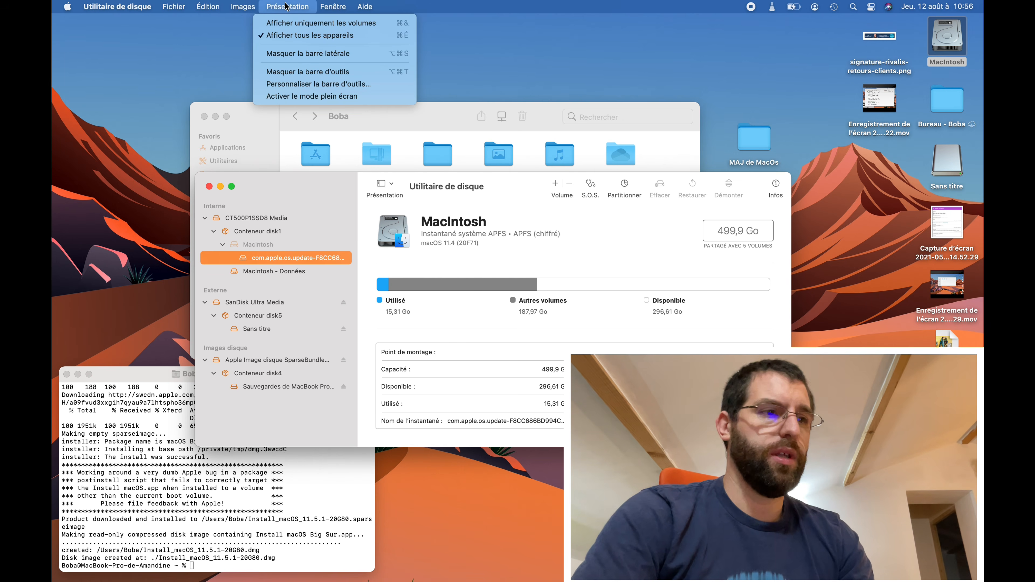
{"action": "left_click", "coordinate": [286, 6]}
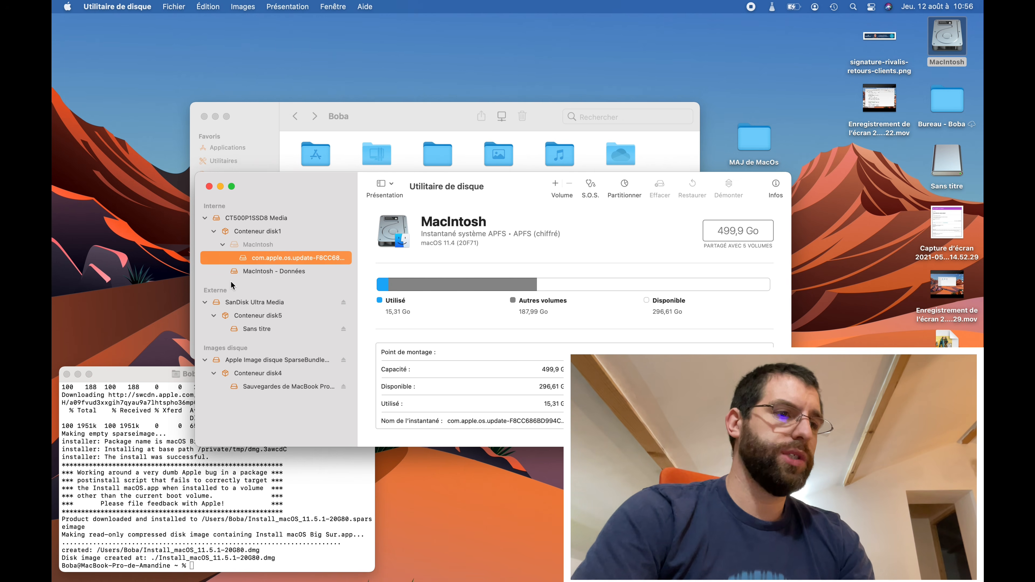
{"action": "left_click", "coordinate": [221, 304]}
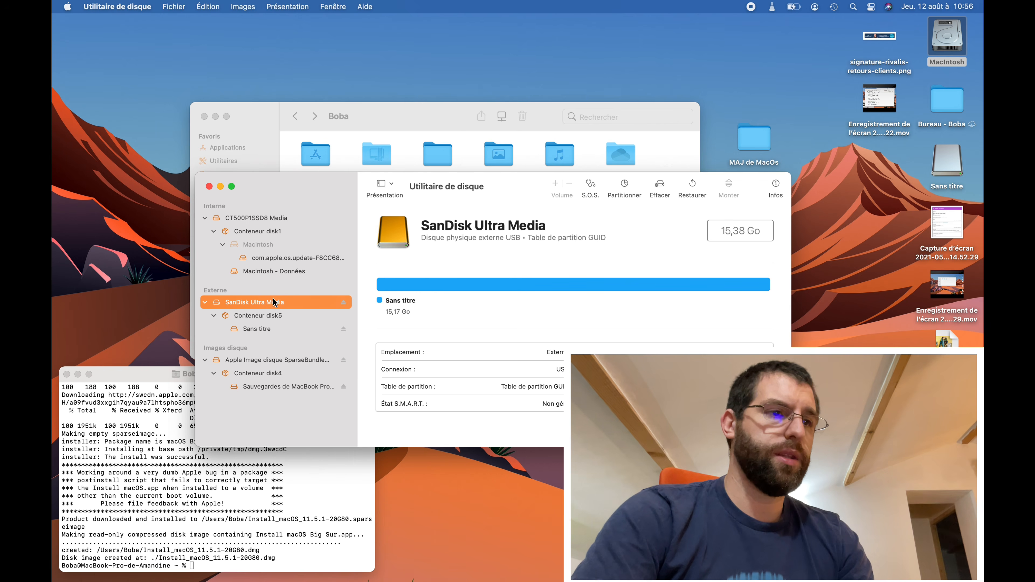
- Erase the SanDisk drive as Mac OS étendu (journalisé), GUID scheme, volume named Sans titre
{"action": "left_click", "coordinate": [658, 189]}
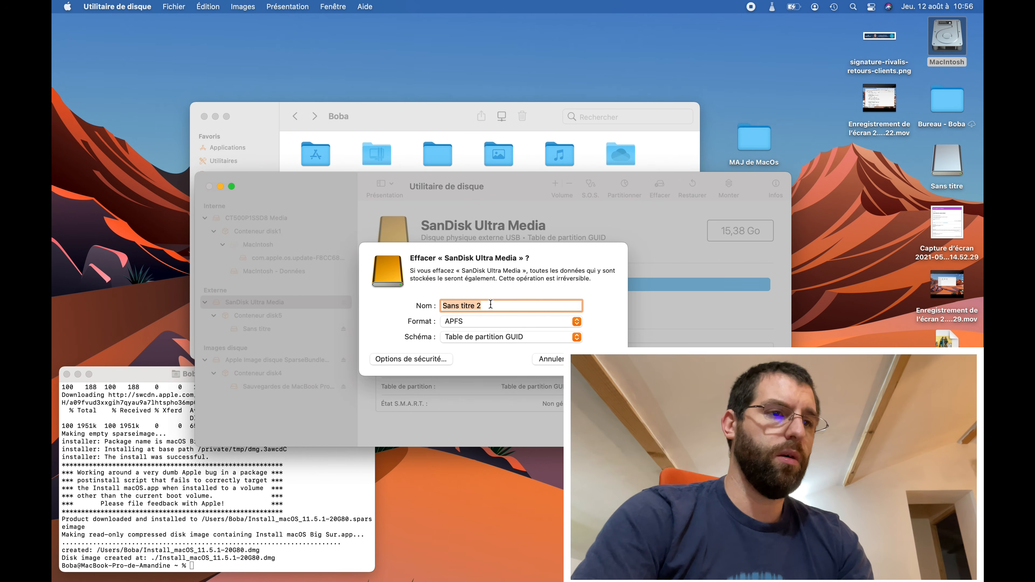
{"action": "left_click", "coordinate": [510, 325]}
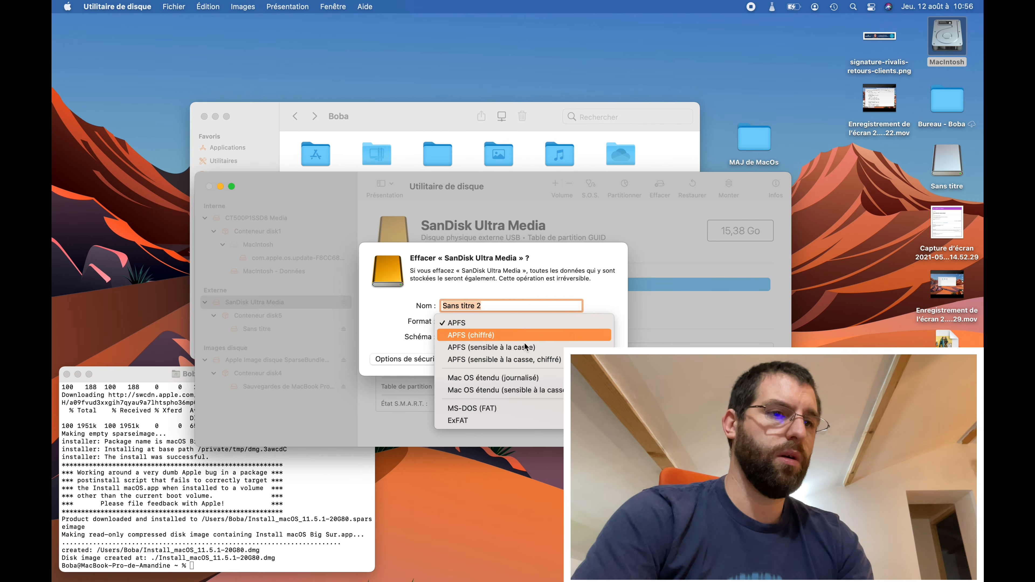
{"action": "left_click", "coordinate": [550, 382]}
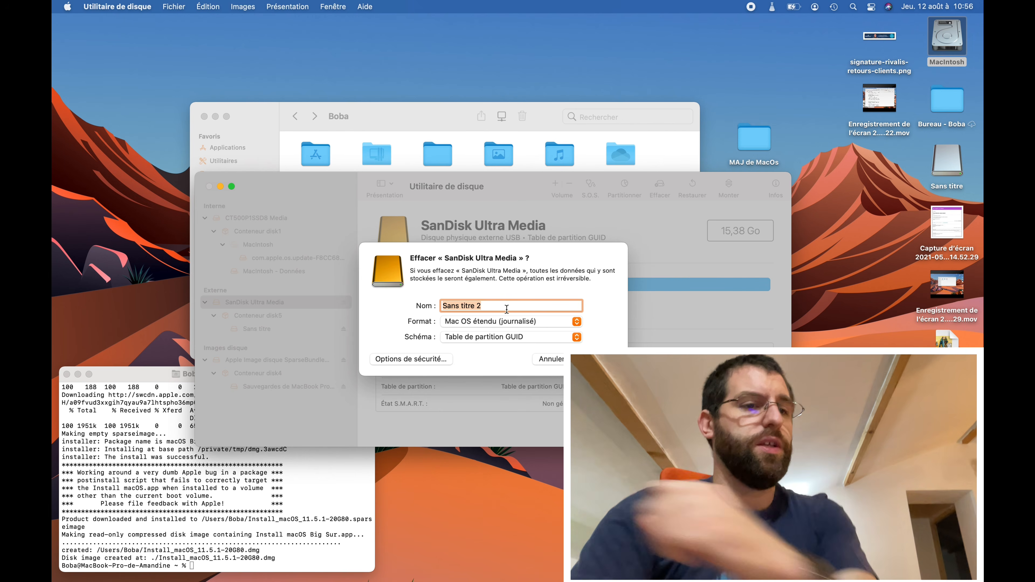
{"action": "left_click", "coordinate": [509, 337]}
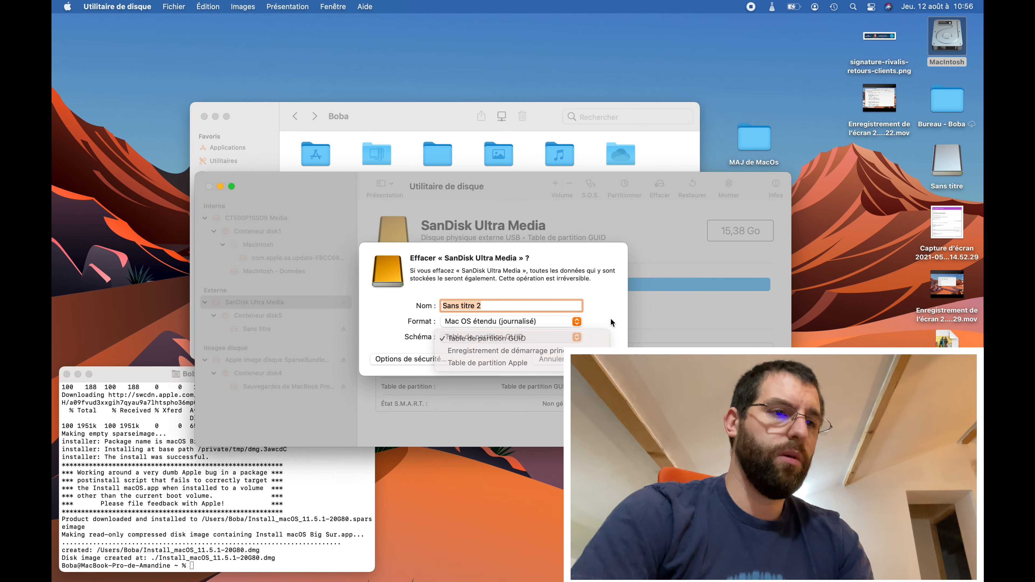
{"action": "left_click", "coordinate": [509, 336]}
{"action": "left_click", "coordinate": [490, 304]}
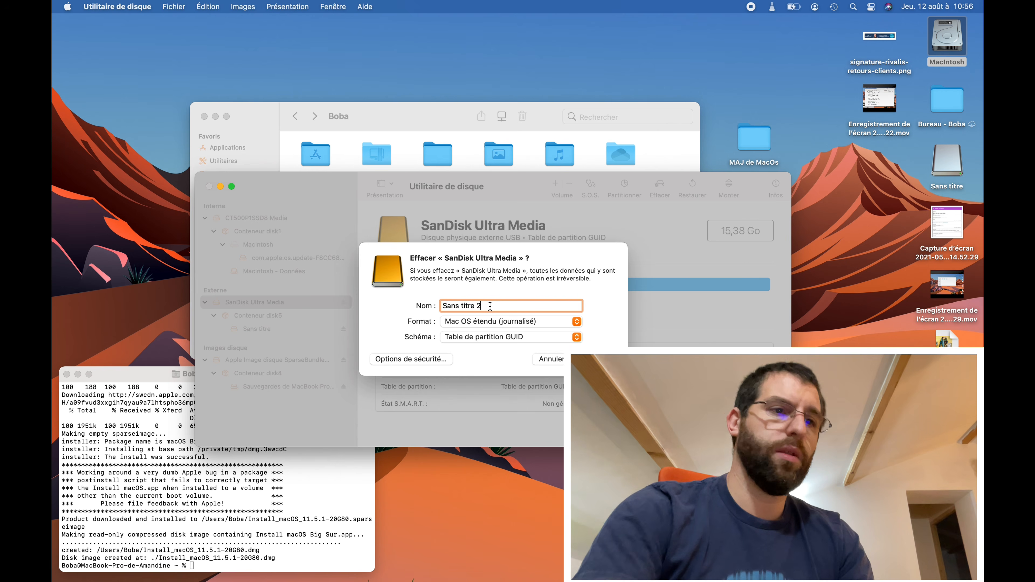
{"action": "key", "text": "BackSpace"}
{"action": "key", "text": "BackSpace"}
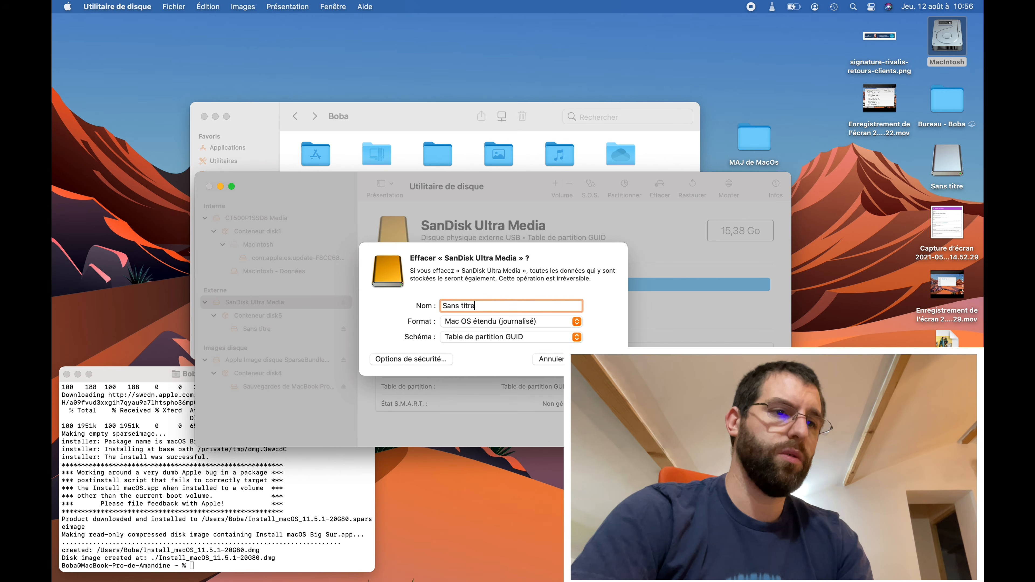
{"action": "left_click", "coordinate": [597, 360]}
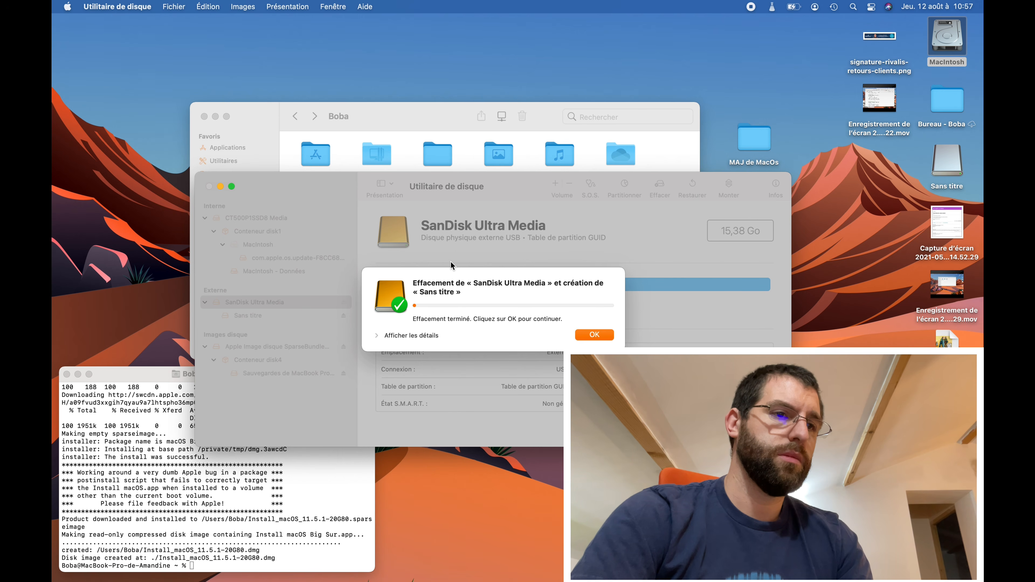
{"action": "left_click", "coordinate": [590, 337]}
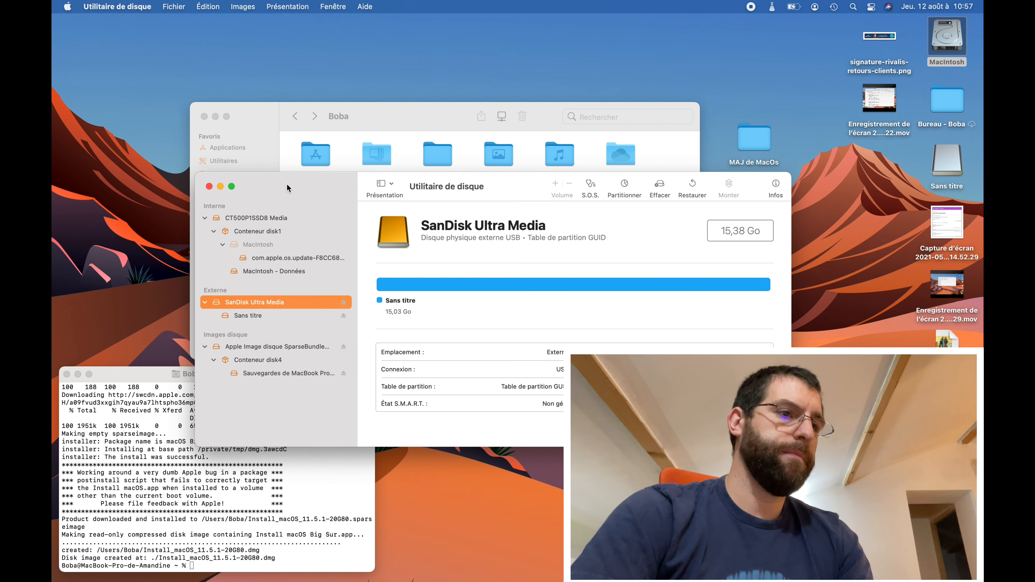
{"action": "left_click", "coordinate": [141, 432]}
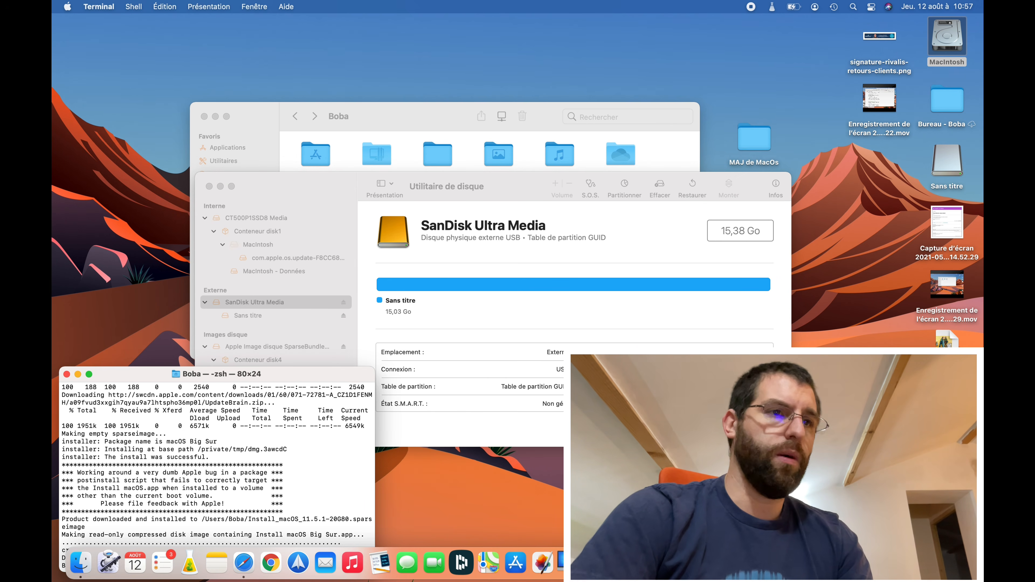
- Mount Install_macOS_11.5.1-20G80.dmg from the Boba home folder
{"action": "left_click", "coordinate": [428, 123]}
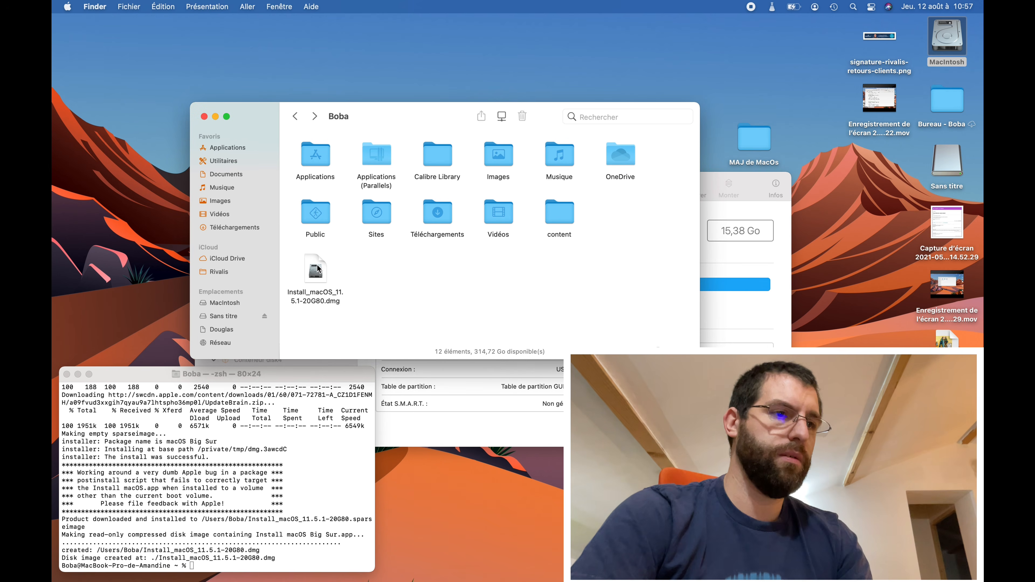
{"action": "double_click", "coordinate": [317, 269]}
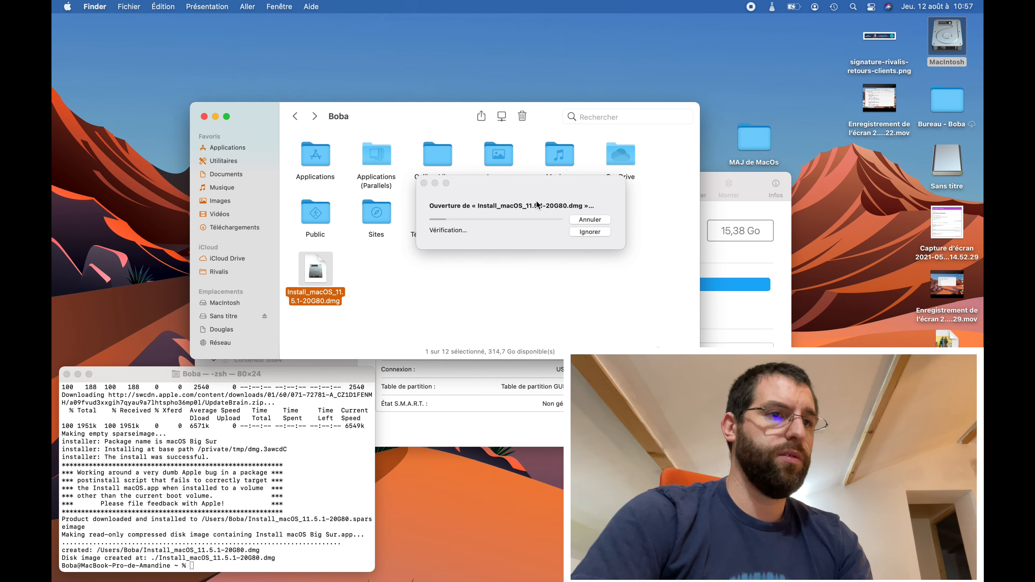
{"action": "left_click_drag", "start_coordinate": [539, 192], "coordinate": [620, 393]}
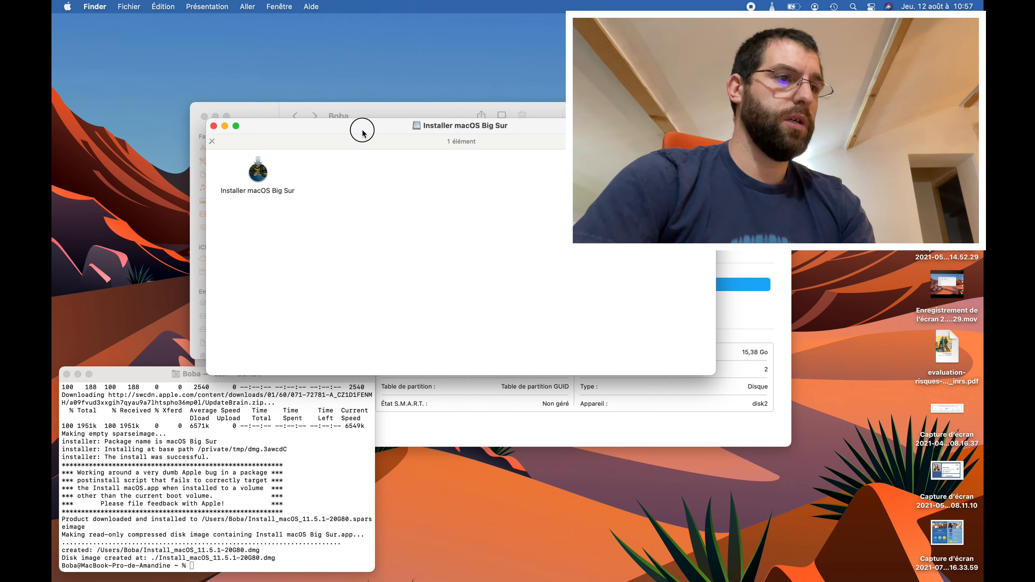
- Copy Installer macOS Big Sur onto Applications and close the installer volume window
{"action": "left_click_drag", "start_coordinate": [358, 127], "coordinate": [602, 272]}
{"action": "left_click", "coordinate": [363, 120]}
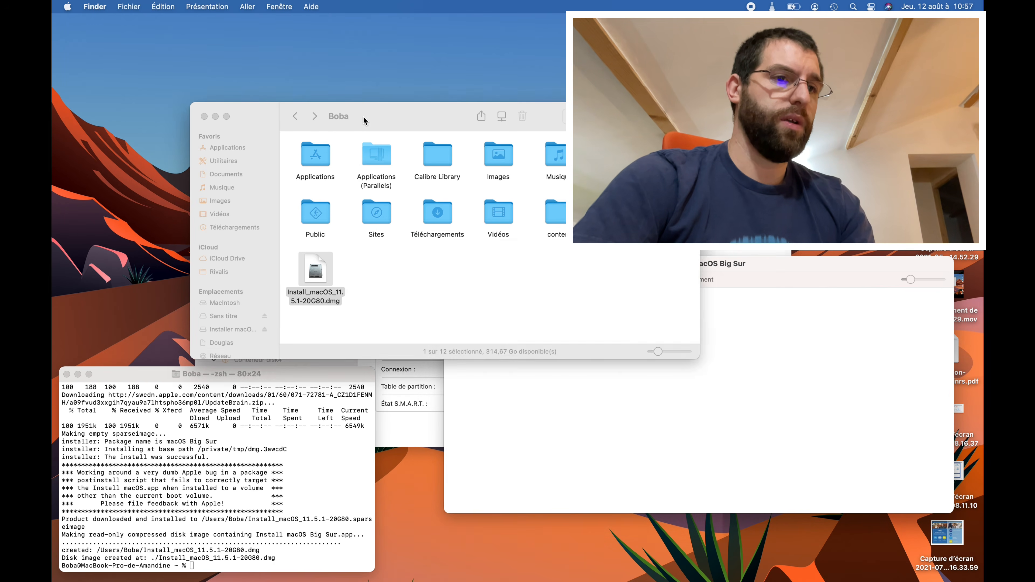
{"action": "left_click", "coordinate": [596, 428]}
{"action": "left_click_drag", "start_coordinate": [505, 330], "coordinate": [229, 152]}
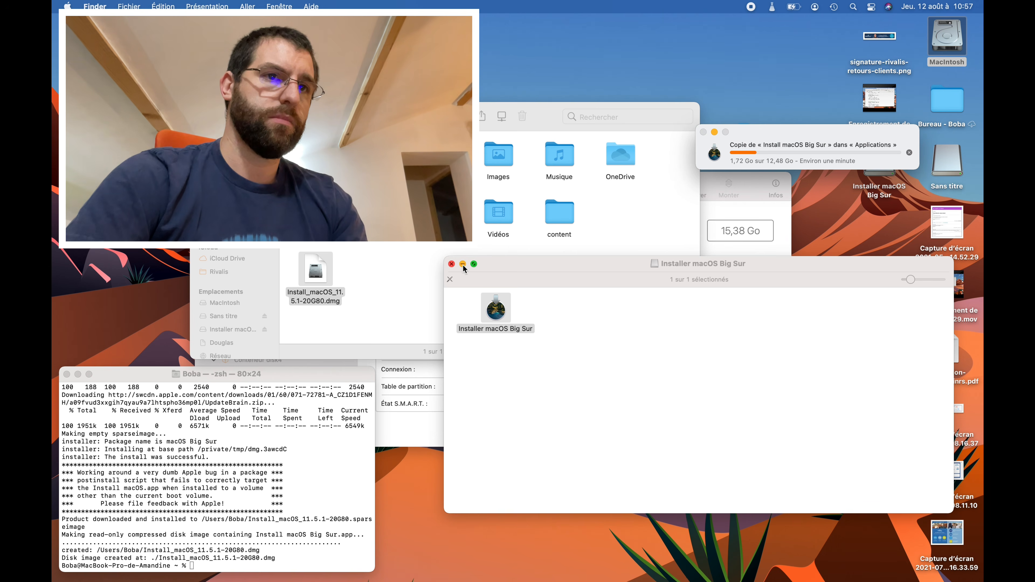
{"action": "left_click", "coordinate": [452, 264]}
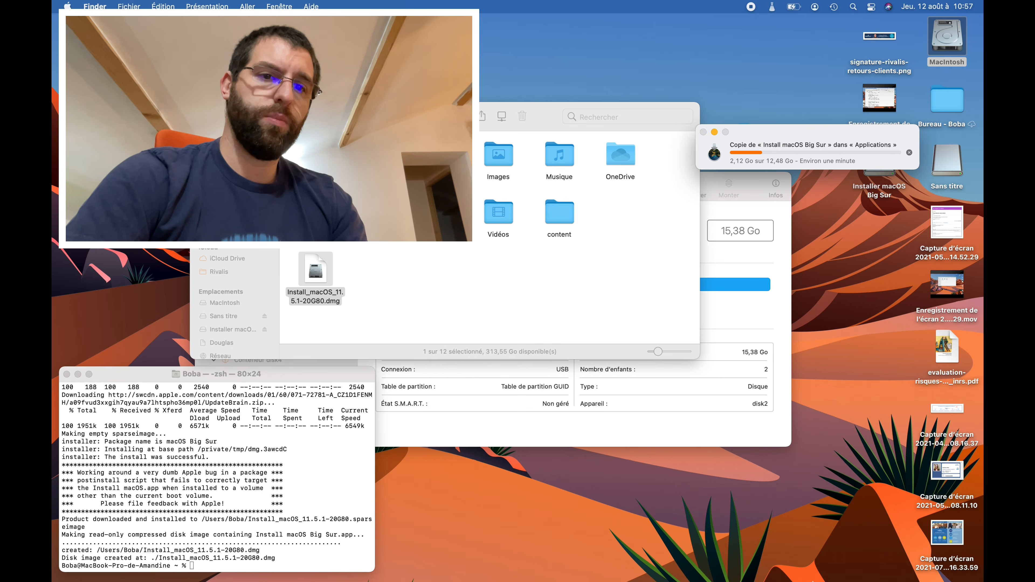
- Copy Apple's Big Sur createinstallmedia command from the support page into Terminal
{"action": "left_click", "coordinate": [879, 553]}
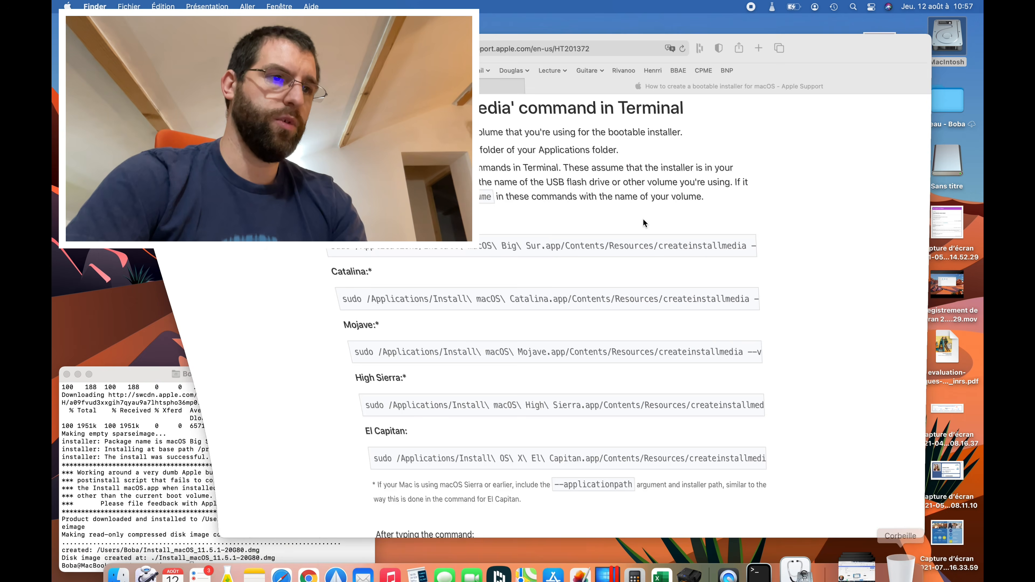
{"action": "left_click_drag", "start_coordinate": [303, 246], "coordinate": [784, 244]}
{"action": "key", "text": "super+c"}
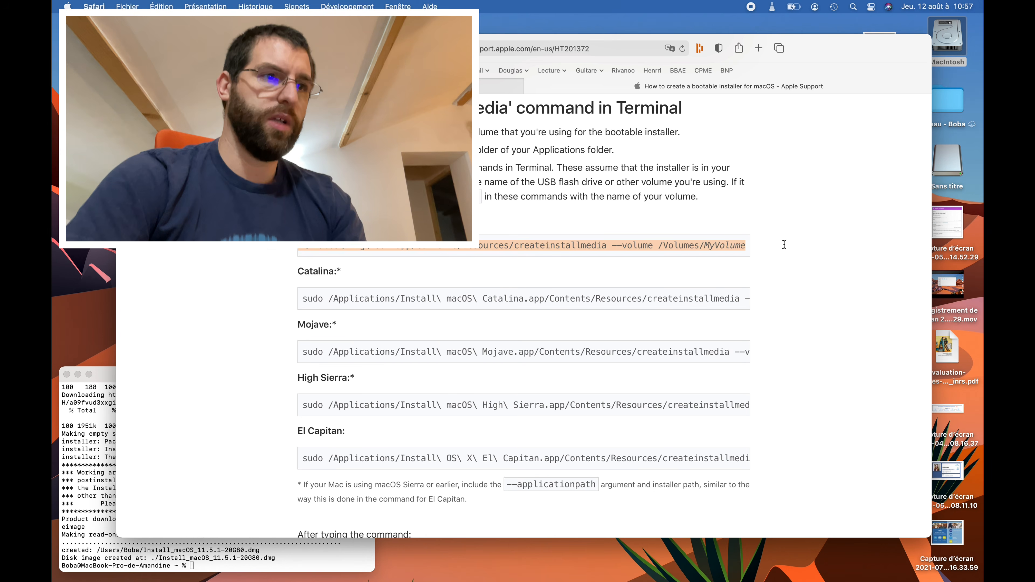
{"action": "left_click", "coordinate": [162, 555]}
{"action": "key", "text": "super+v"}
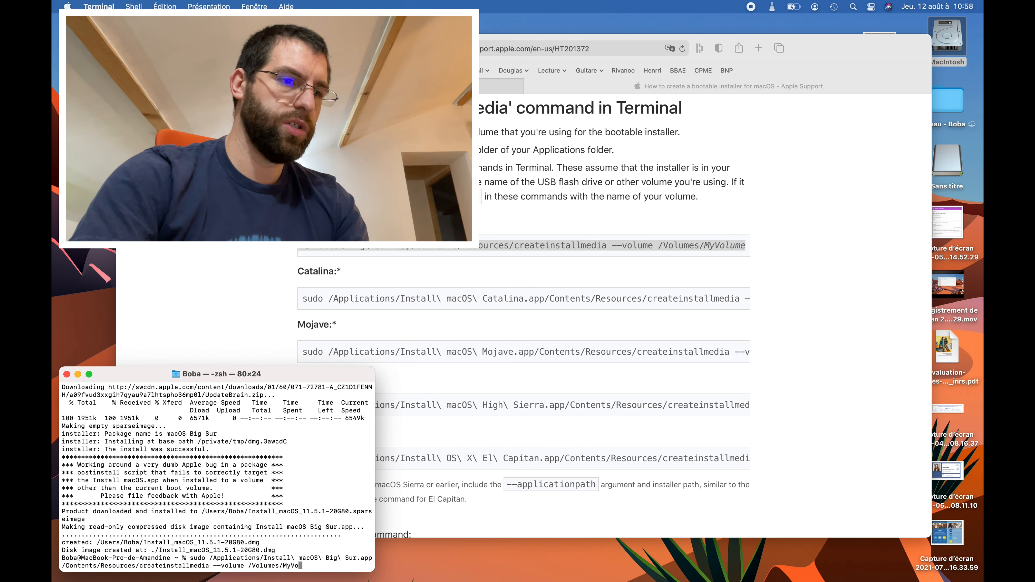
- Replace the MyVolume placeholder with the /Volumes/Sans titre path, then minimize Safari
{"action": "key", "text": "BackSpace"}
{"action": "key", "text": "BackSpace"}
{"action": "key", "text": "BackSpace"}
{"action": "key", "text": "BackSpace"}
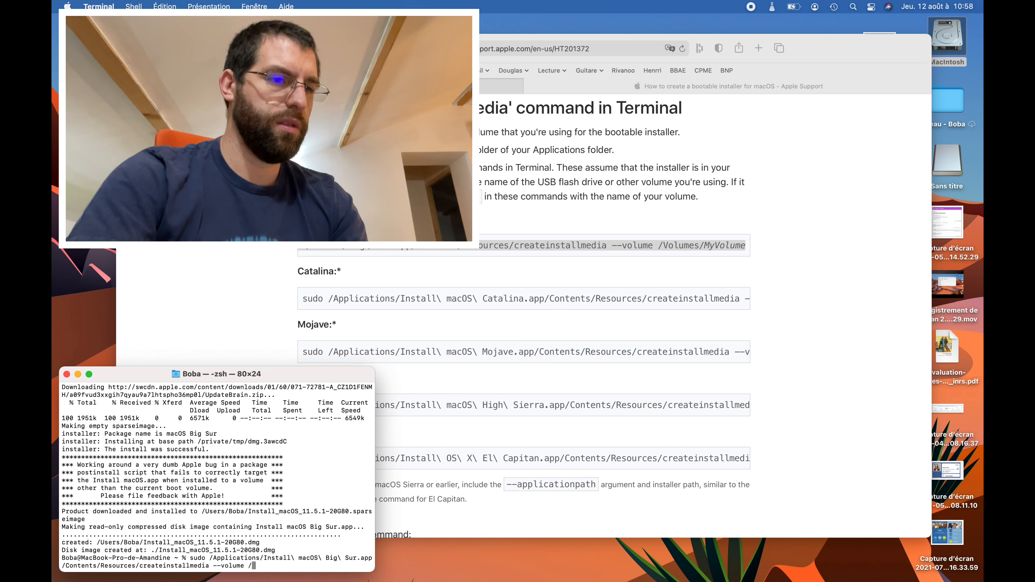
{"action": "key", "text": "BackSpace"}
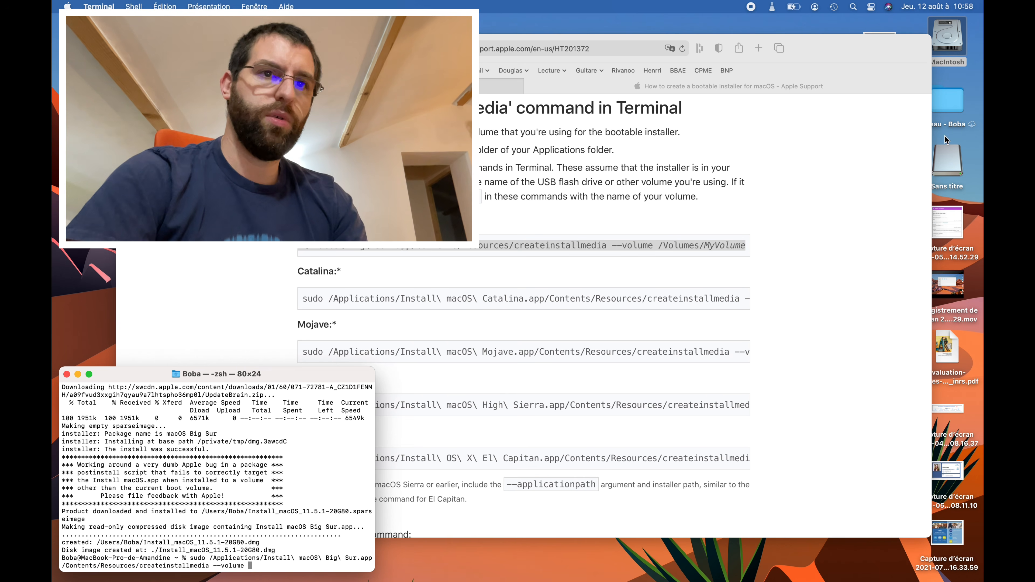
{"action": "left_click_drag", "start_coordinate": [947, 161], "coordinate": [285, 559]}
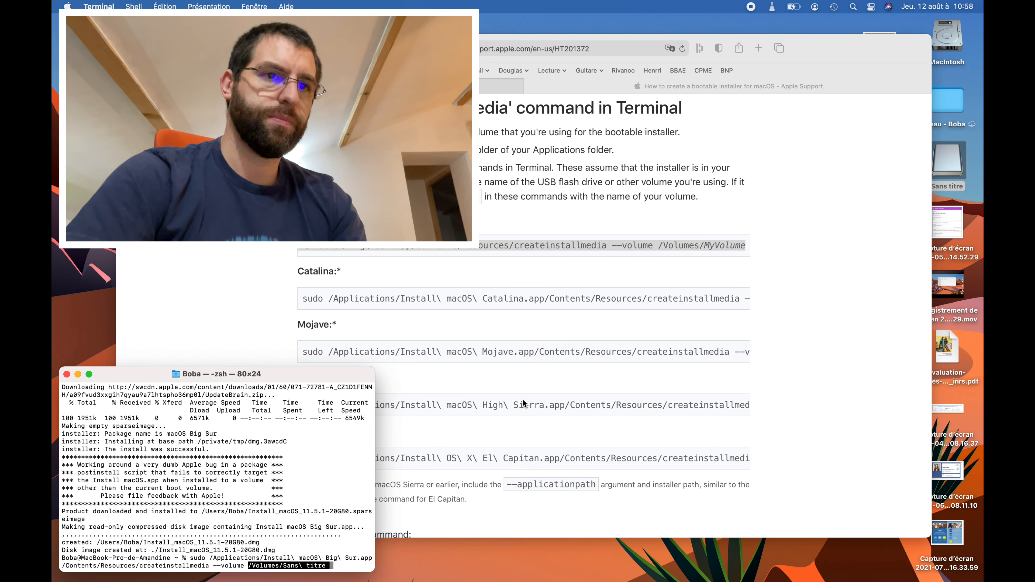
{"action": "left_click", "coordinate": [794, 259]}
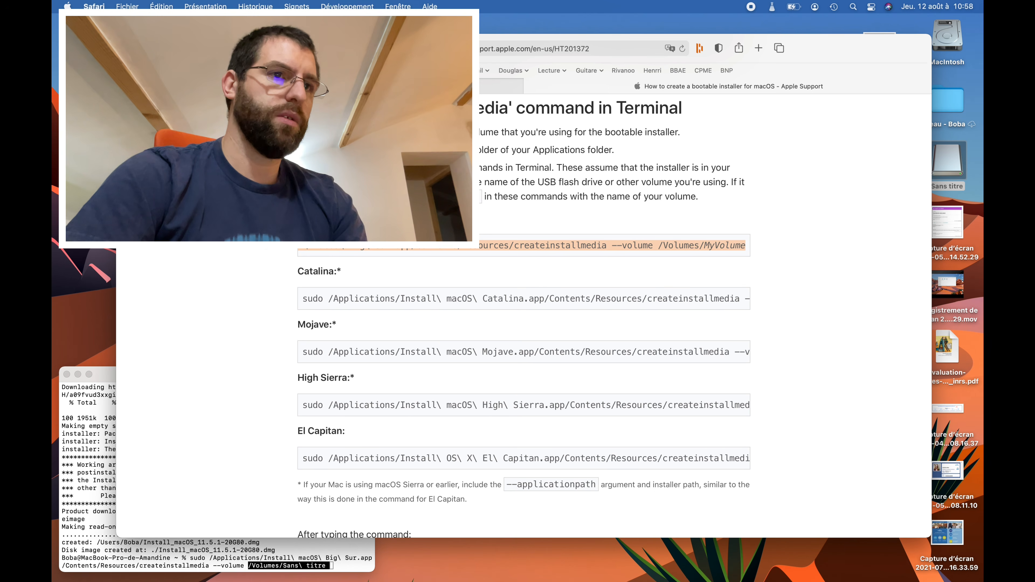
{"action": "key", "text": "super+m"}
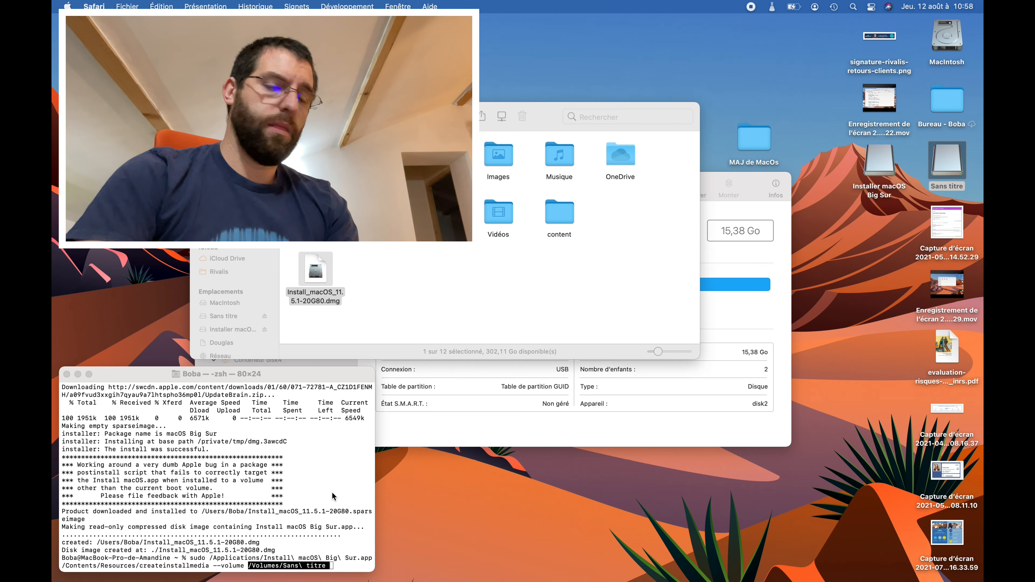
- Run the createinstallmedia command for /Volumes/Sans titre and submit the administrator password
{"action": "left_click", "coordinate": [328, 481]}
{"action": "key", "text": "Return"}
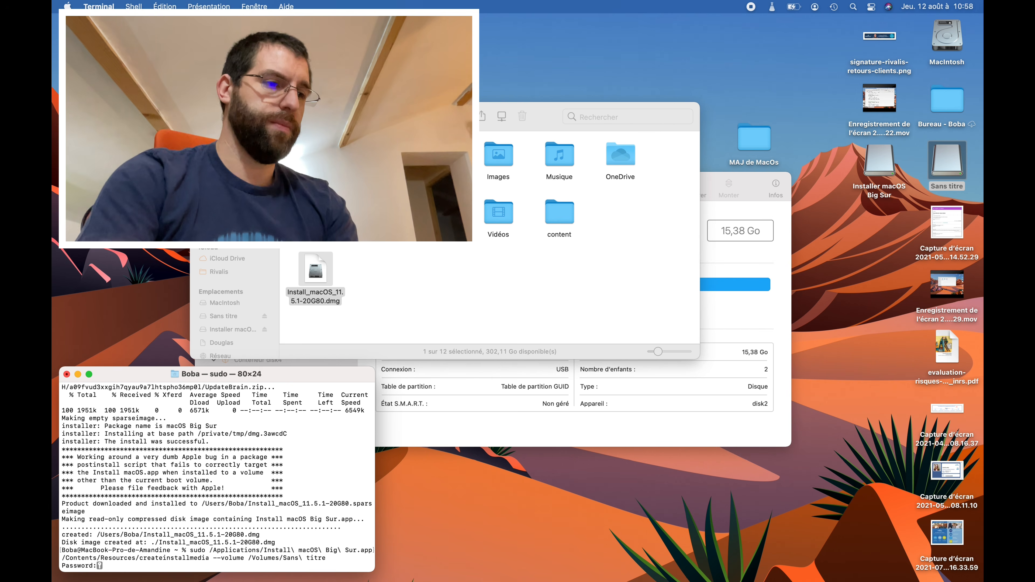
{"action": "key", "text": "Return"}
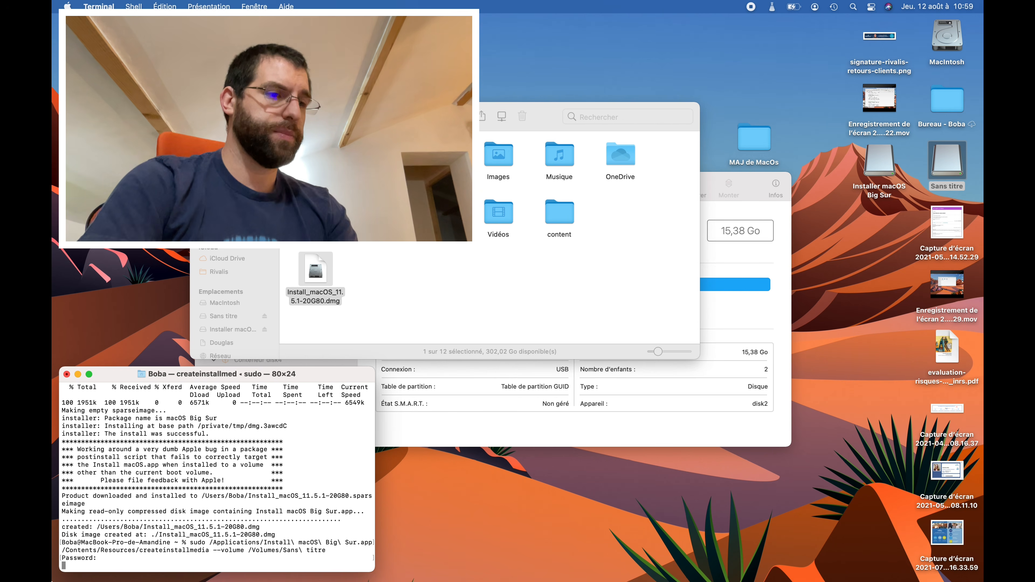
- Quit Terminal, confirming termination of the stalled installer process
{"action": "key", "text": "super+q"}
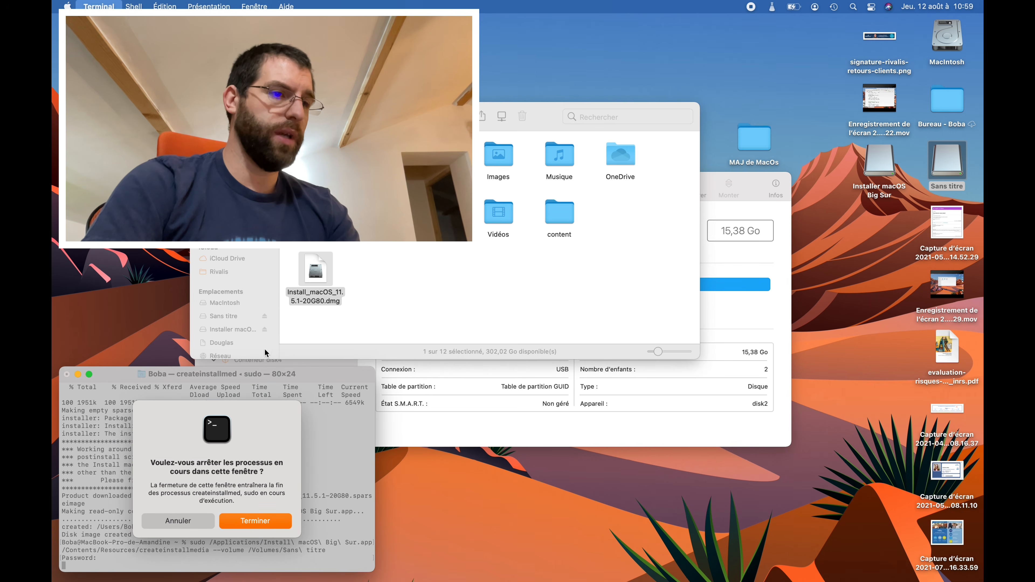
{"action": "left_click", "coordinate": [246, 525]}
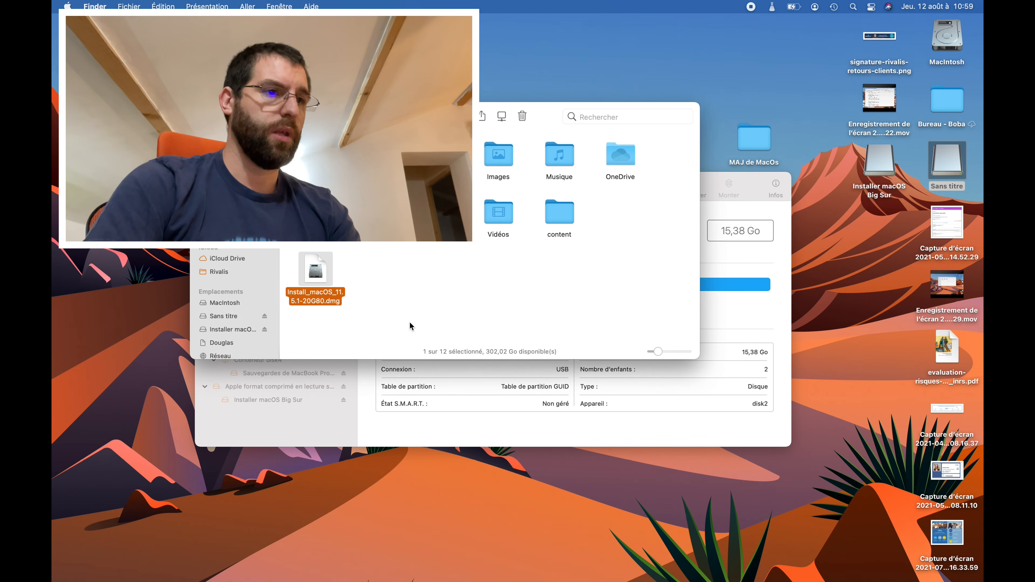
{"action": "left_click", "coordinate": [409, 323]}
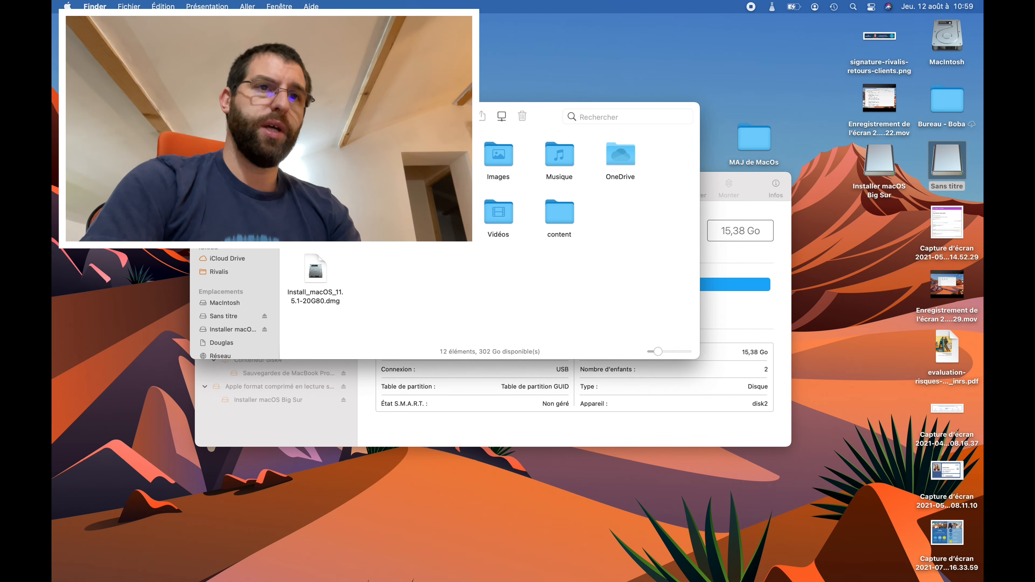
- Reopen Terminal via Spotlight ('term') and run the pasted createinstallmedia command again
{"action": "left_click", "coordinate": [853, 5]}
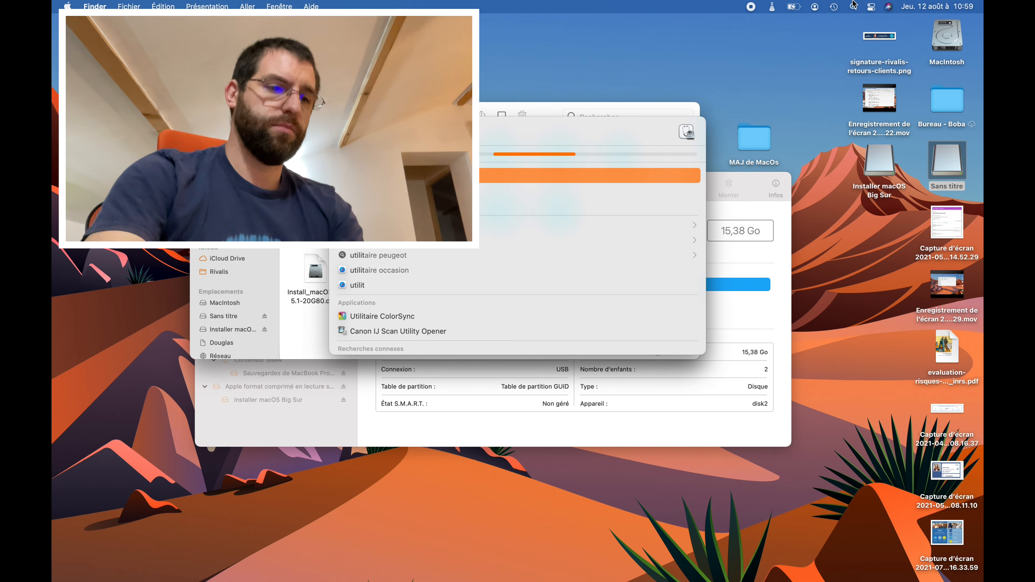
{"action": "type", "text": "term"}
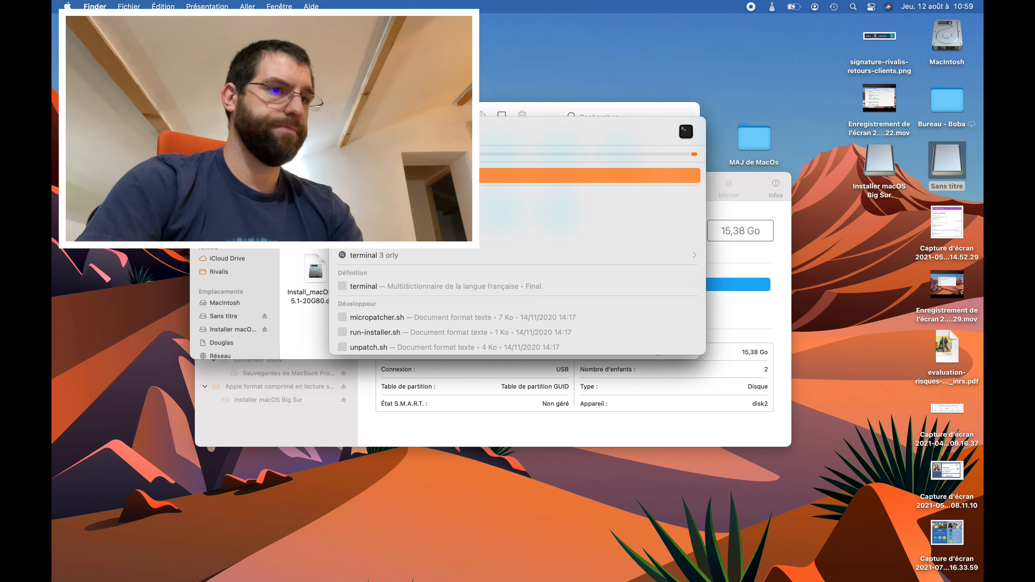
{"action": "key", "text": "Return"}
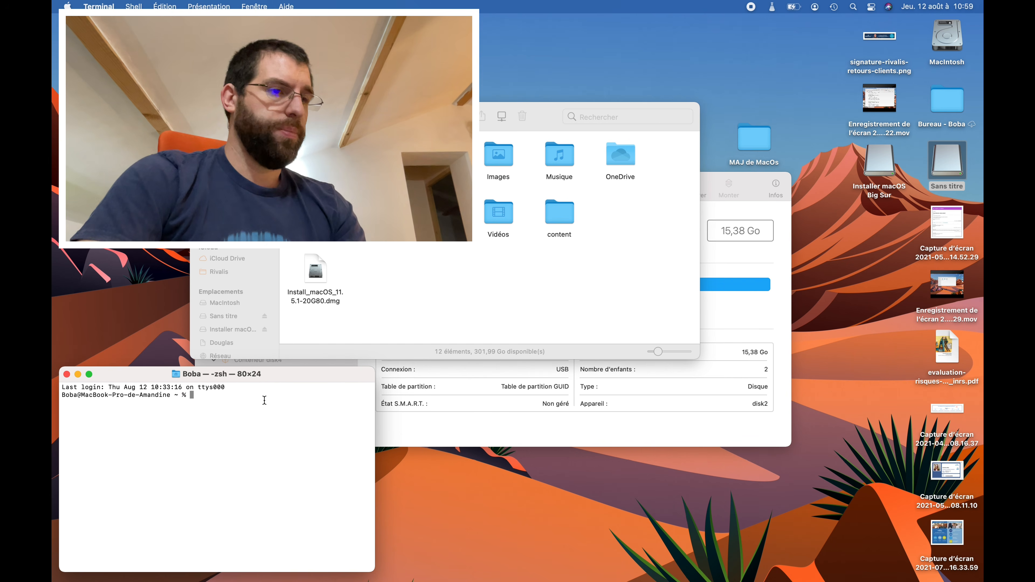
{"action": "type", "text": "sudo /Applications/Install\\ macOS\\ Big\\ Sur.app/Contents/Resources/createinstallmedia --volume /Volumes/Sans\\ titre"}
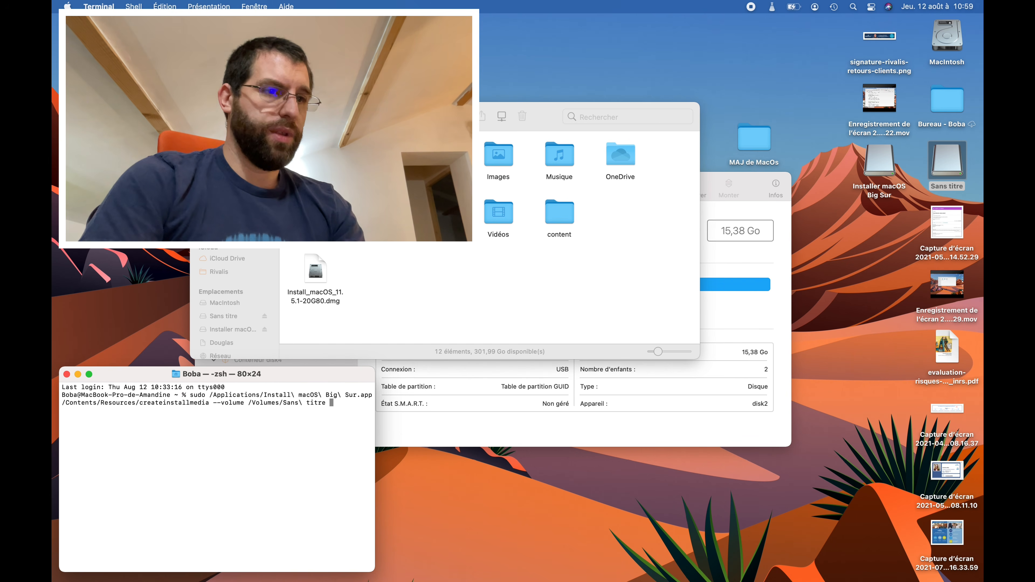
{"action": "key", "text": "Return"}
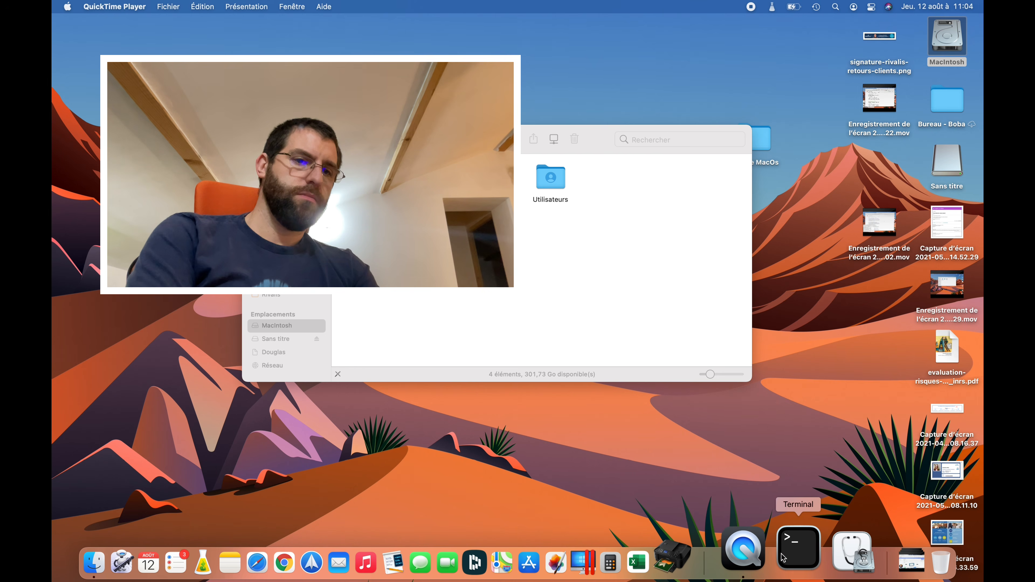
- Rerun createinstallmedia in Terminal and answer Y to erase the Sans volume and build the installer
{"action": "left_click", "coordinate": [784, 558]}
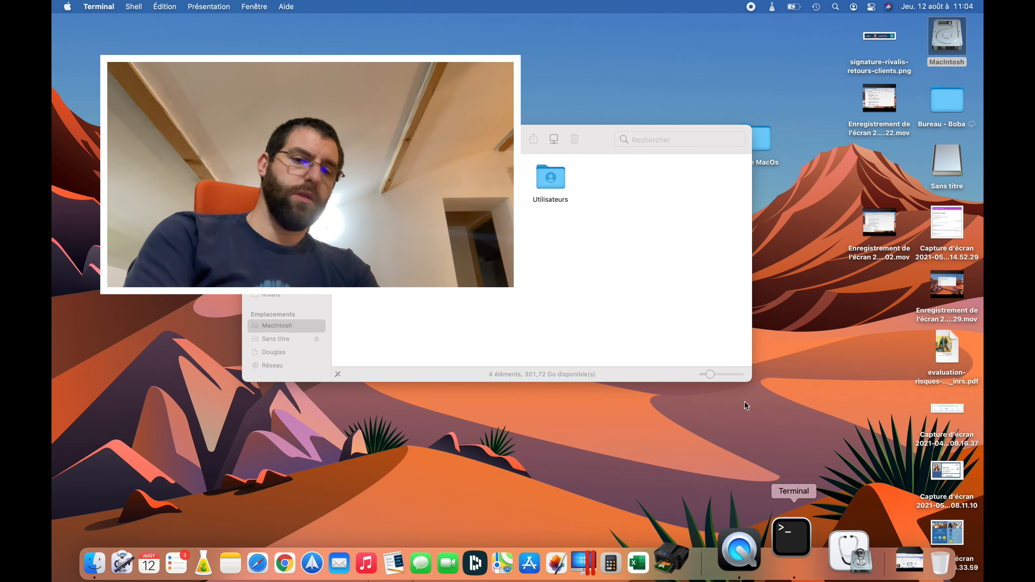
{"action": "key", "text": "super+v"}
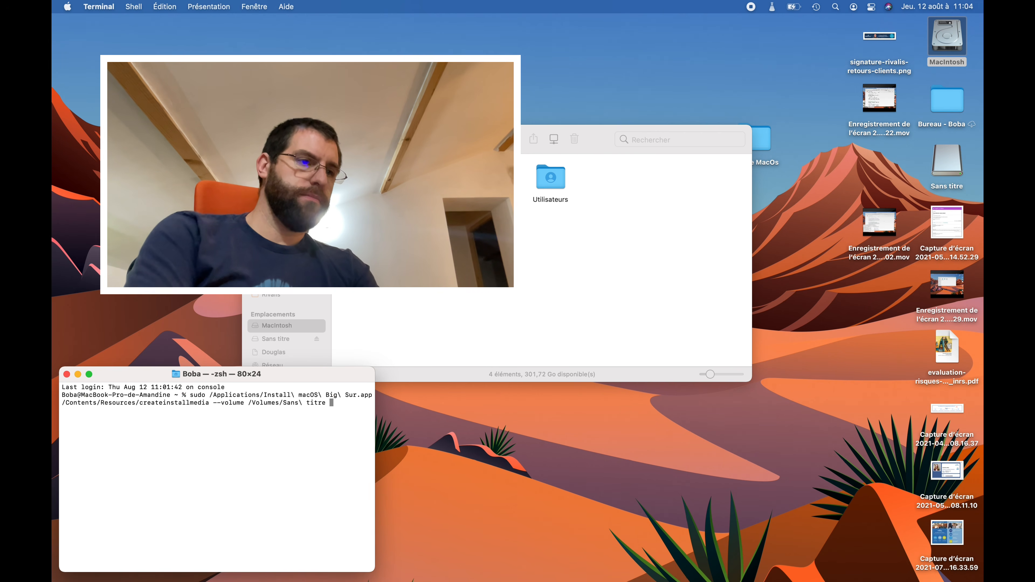
{"action": "key", "text": "Return"}
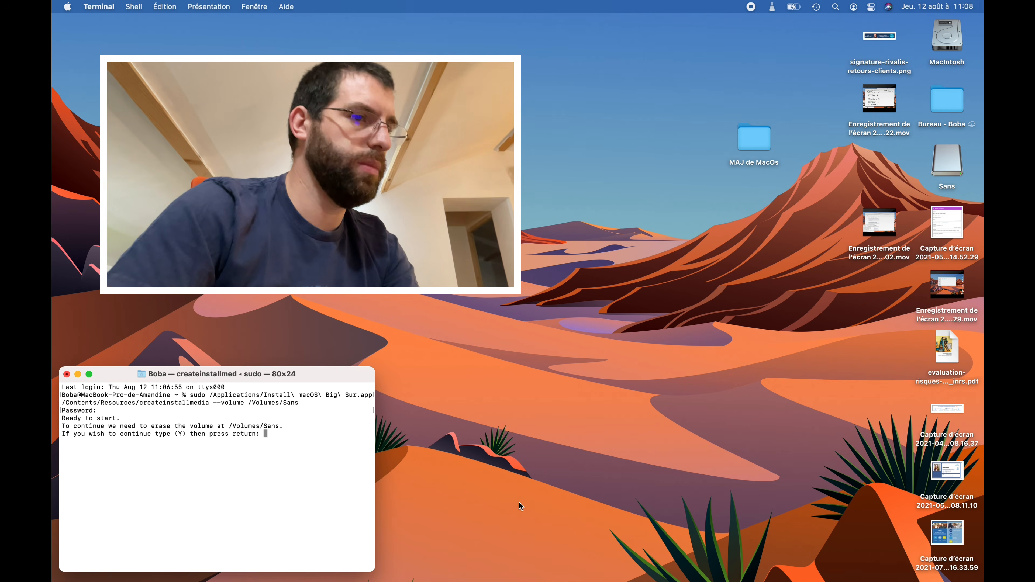
{"action": "mouse_move", "coordinate": [698, 579]}
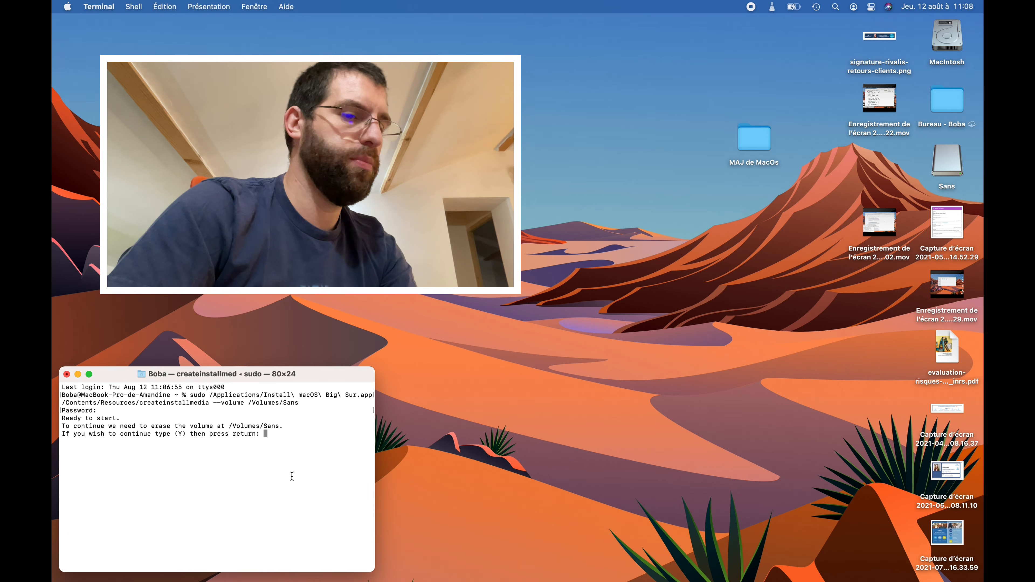
{"action": "type", "text": "Y"}
{"action": "key", "text": "Return"}
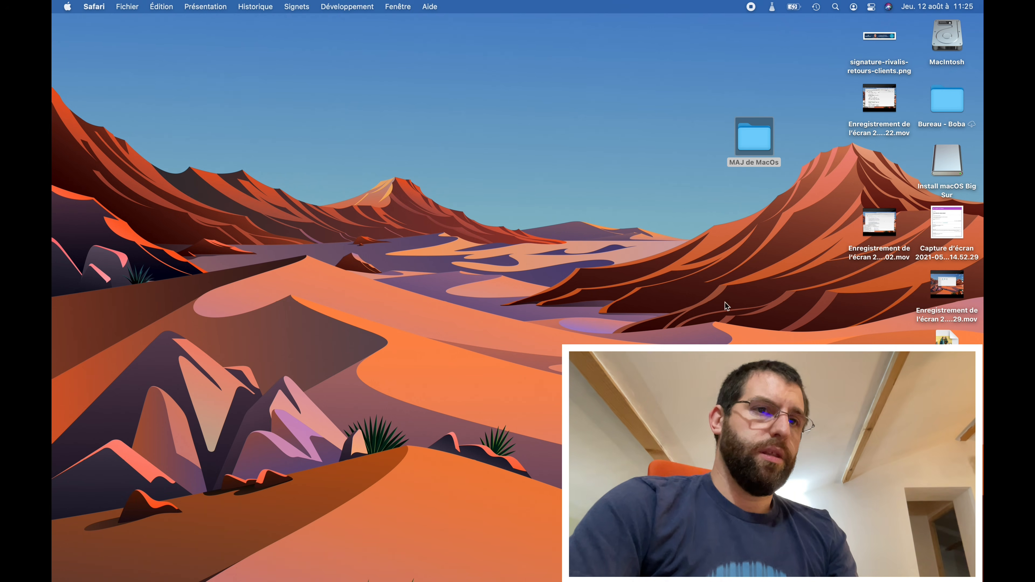
- Select the Install macOS Big Sur volume, then web-search 'opencore patch legacy' in a new Safari window
{"action": "mouse_move", "coordinate": [774, 580]}
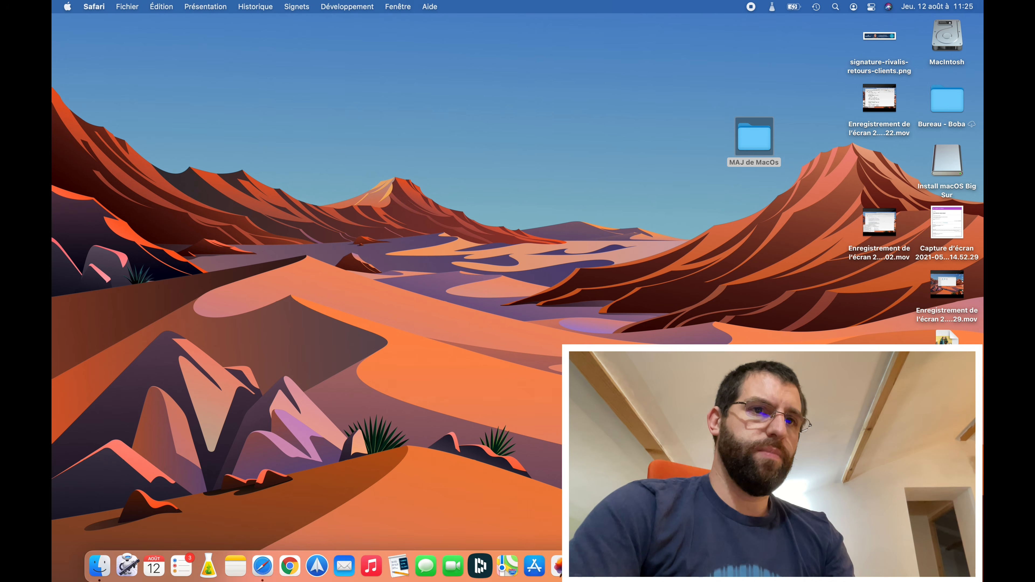
{"action": "left_click", "coordinate": [945, 175]}
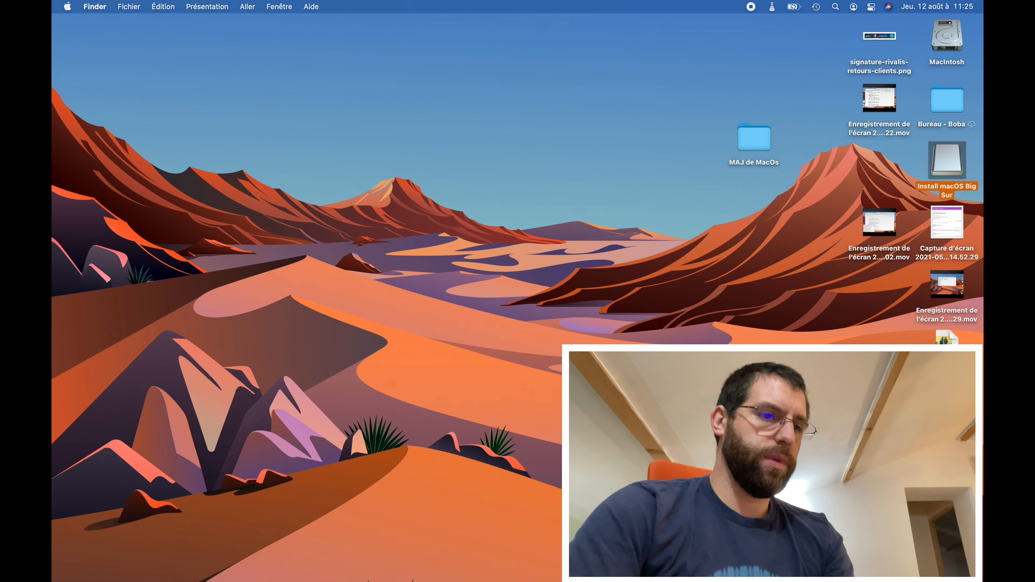
{"action": "mouse_move", "coordinate": [526, 579]}
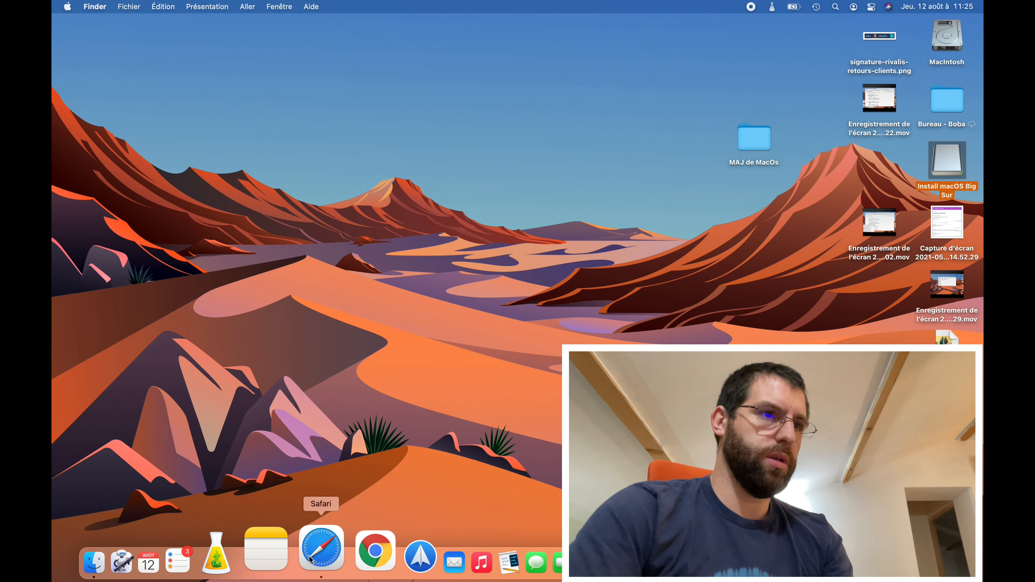
{"action": "left_click", "coordinate": [321, 548]}
{"action": "type", "text": "op"}
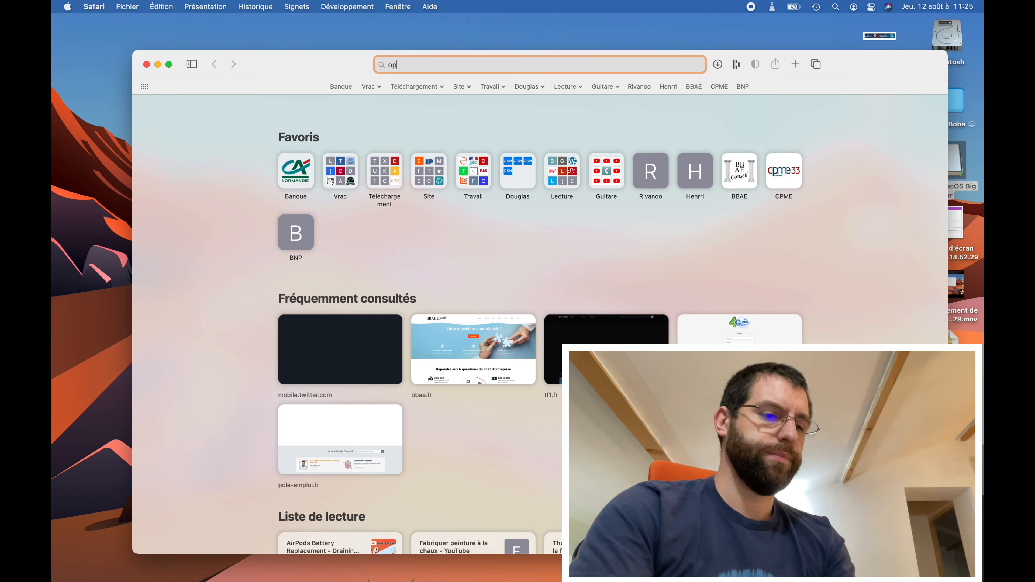
{"action": "type", "text": "encore"}
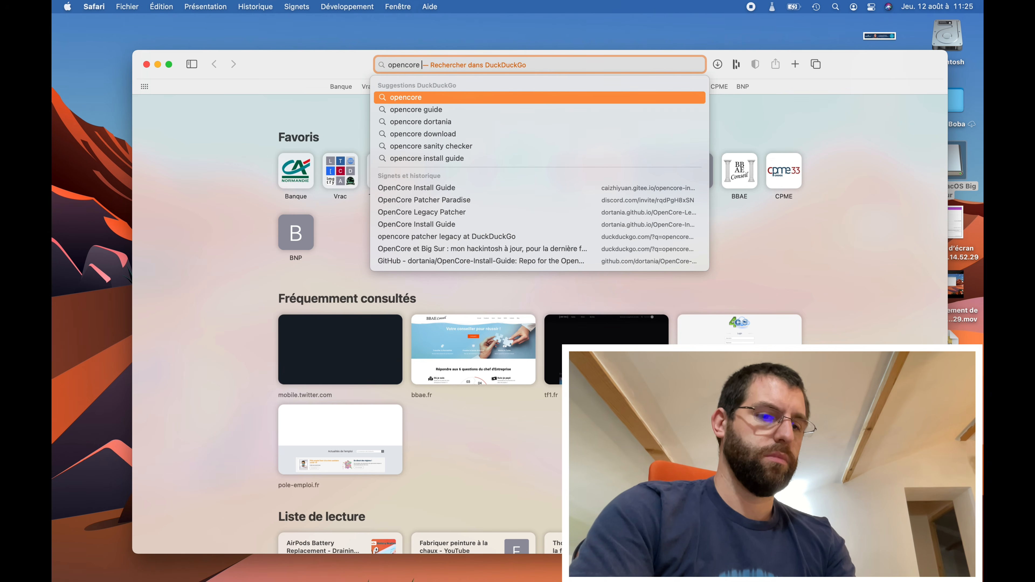
{"action": "type", "text": " patc"}
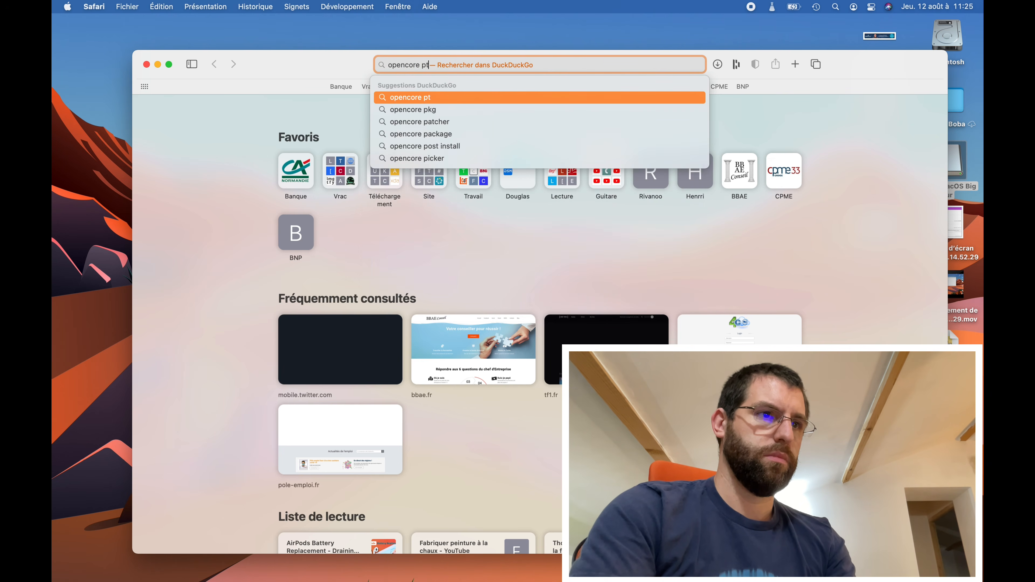
{"action": "type", "text": "h legacy"}
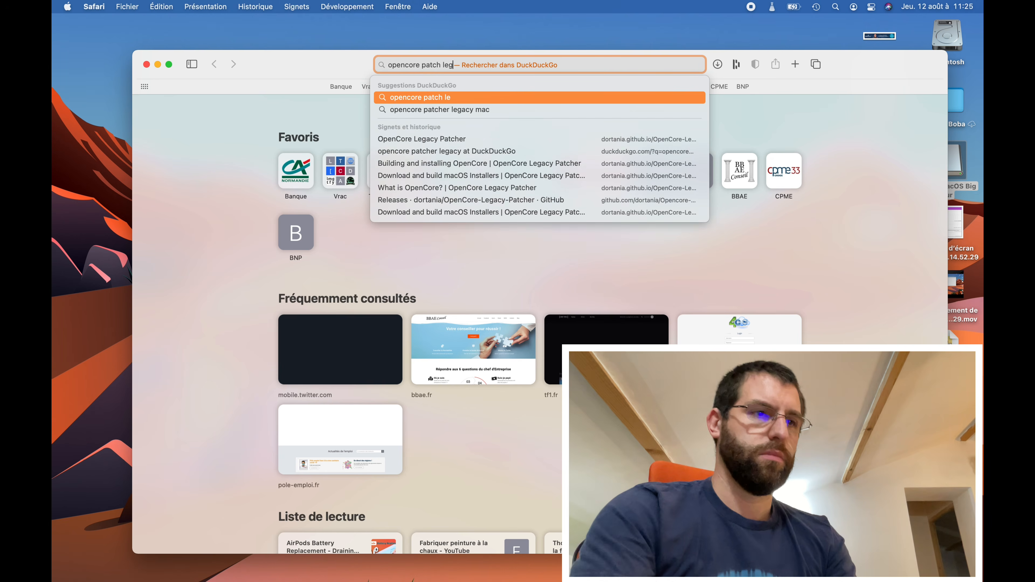
{"action": "key", "text": "Return"}
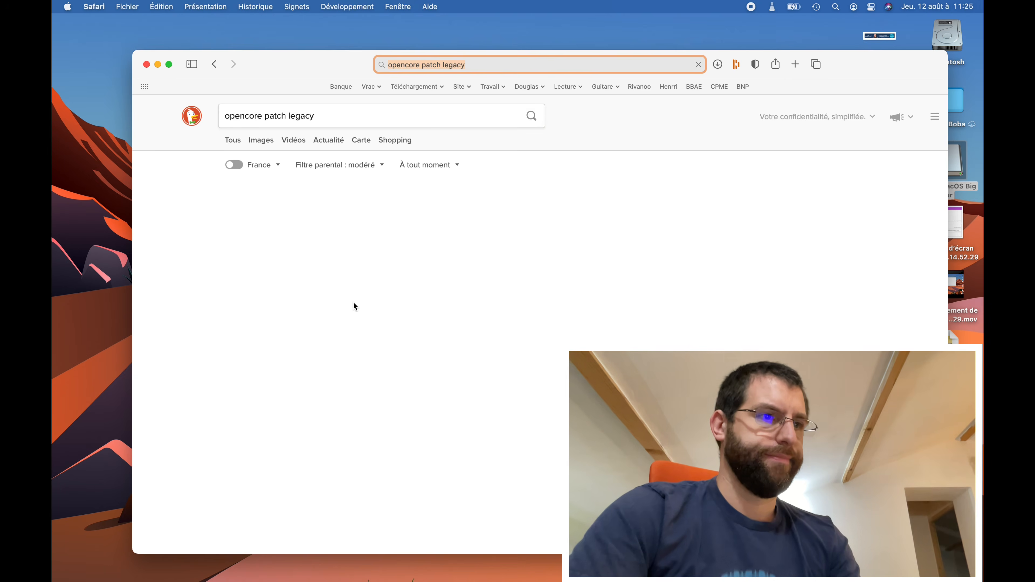
- On the OpenCore Legacy Patcher releases page, download OpenCore-Patcher-GUI.app.zip from release 0.2.4
{"action": "left_click", "coordinate": [328, 285]}
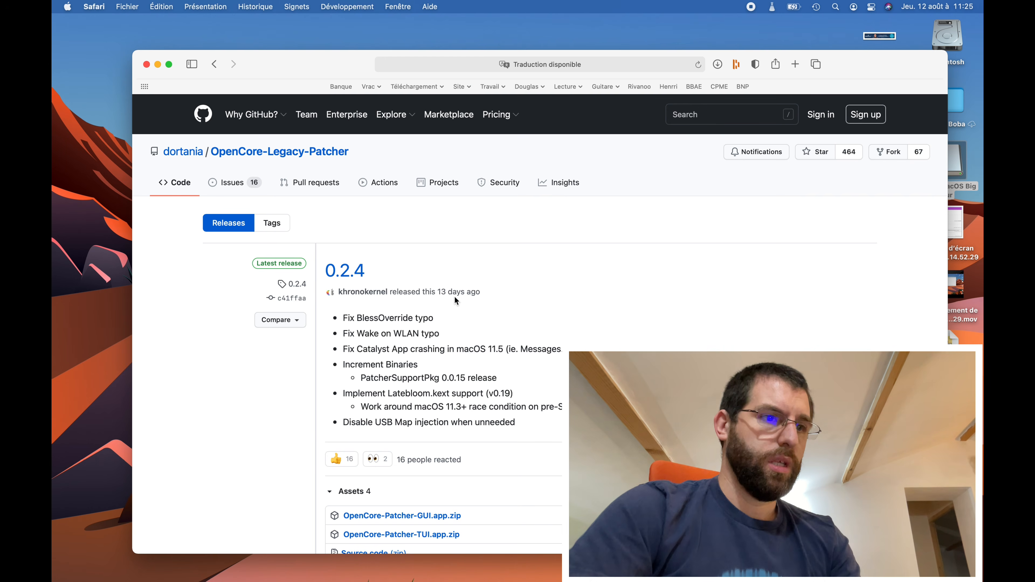
{"action": "scroll", "coordinate": [524, 321], "scroll_direction": "down", "scroll_amount": 1}
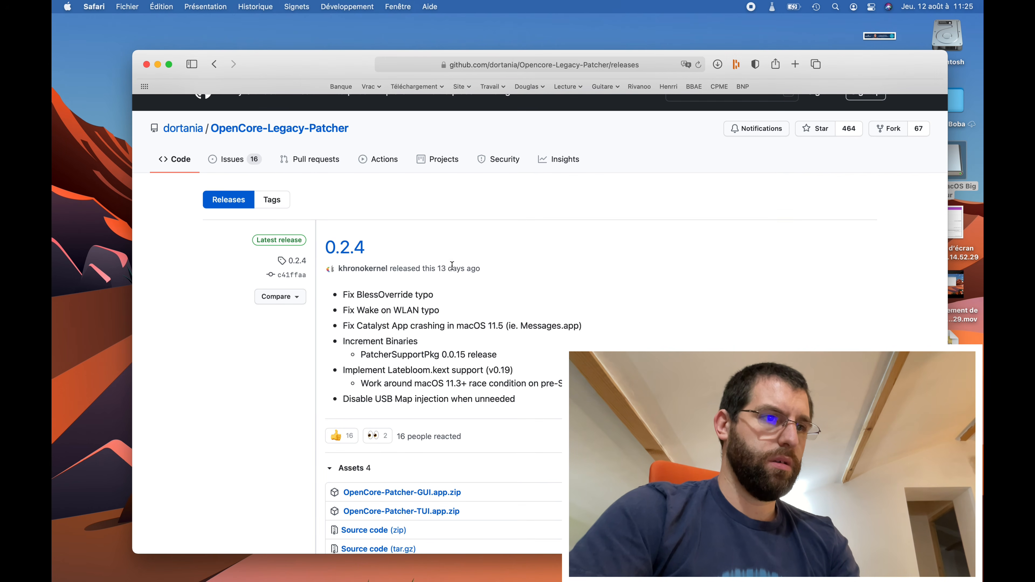
{"action": "scroll", "coordinate": [379, 240], "scroll_direction": "down", "scroll_amount": 4}
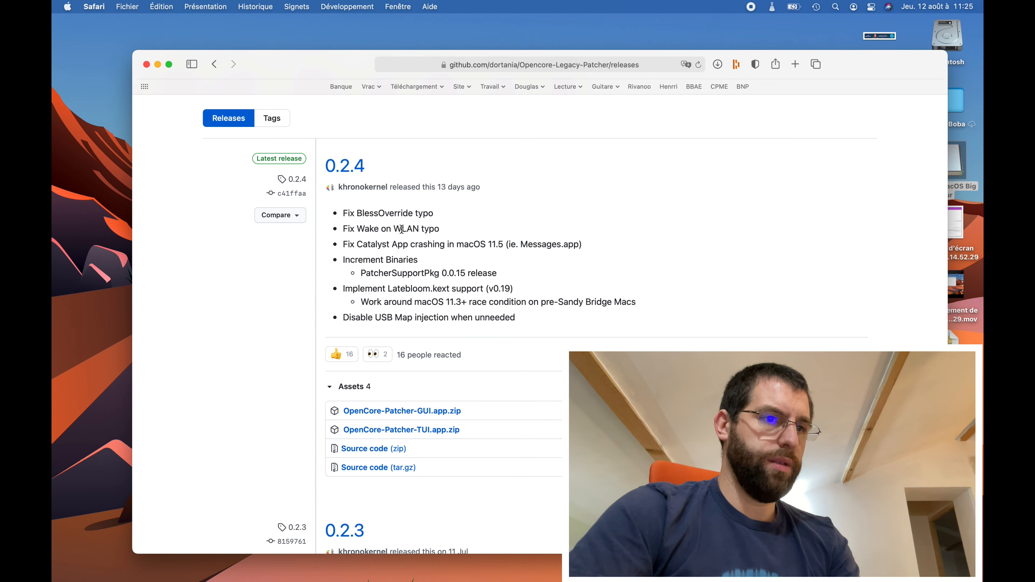
{"action": "left_click", "coordinate": [436, 413]}
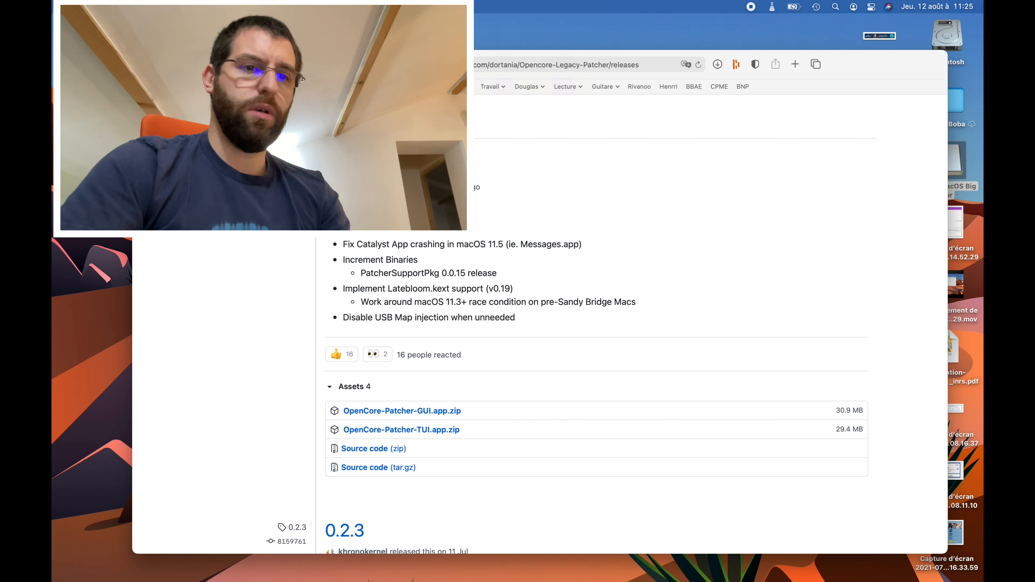
- Show the Téléchargements folder and unzip the downloaded OpenCore-Patcher archive
{"action": "mouse_move", "coordinate": [811, 564]}
{"action": "left_click", "coordinate": [848, 563]}
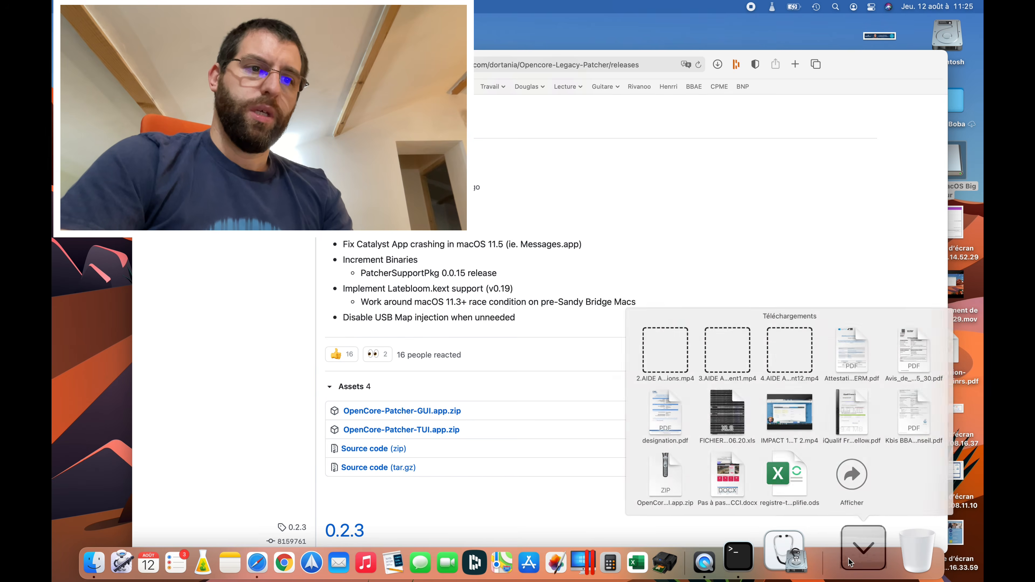
{"action": "left_click", "coordinate": [854, 468]}
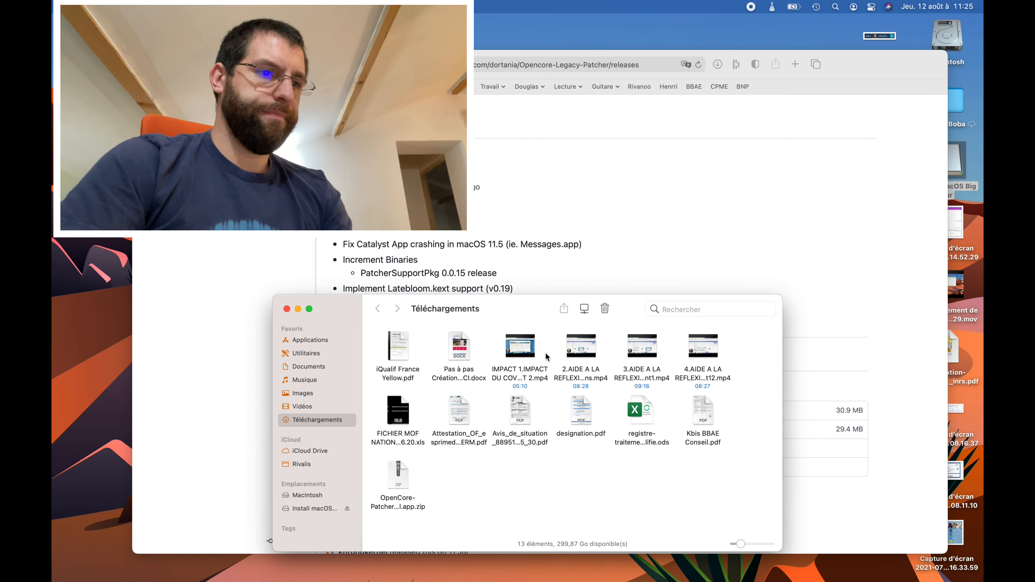
{"action": "double_click", "coordinate": [398, 474]}
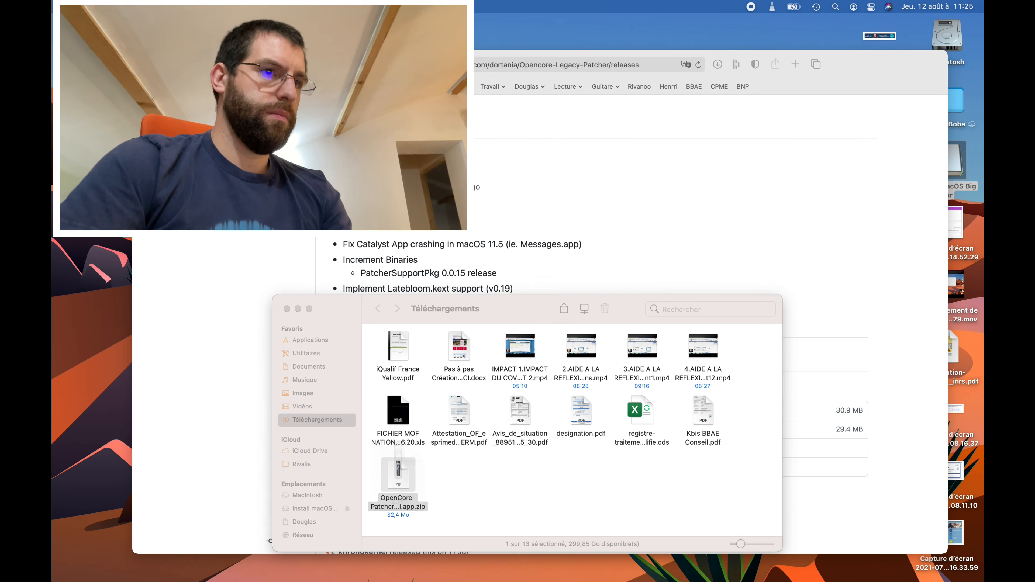
- Move OpenCore Patcher into the MAJ de MacOs folder, replacing the older copy
{"action": "left_click", "coordinate": [147, 64]}
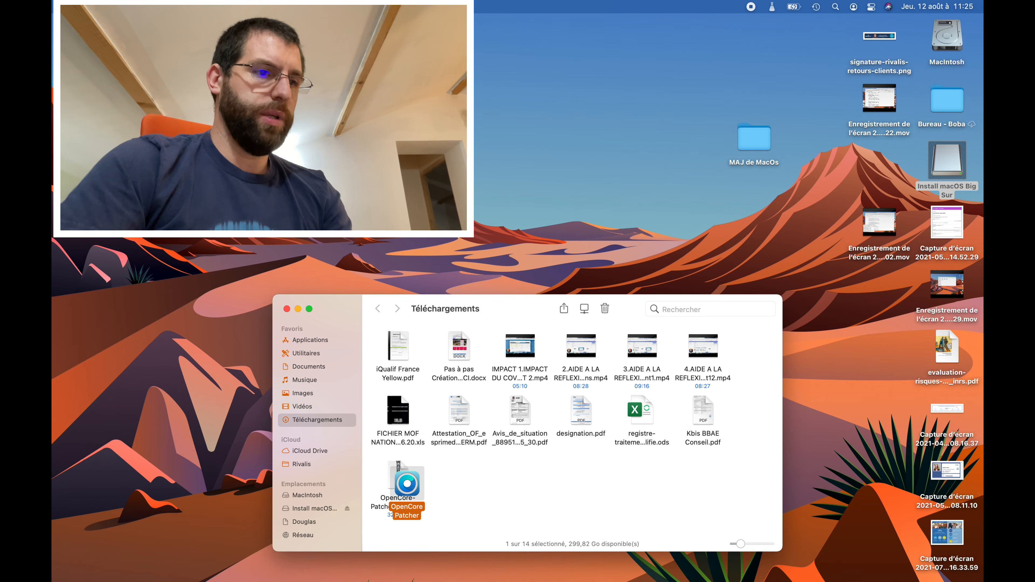
{"action": "left_click", "coordinate": [445, 482]}
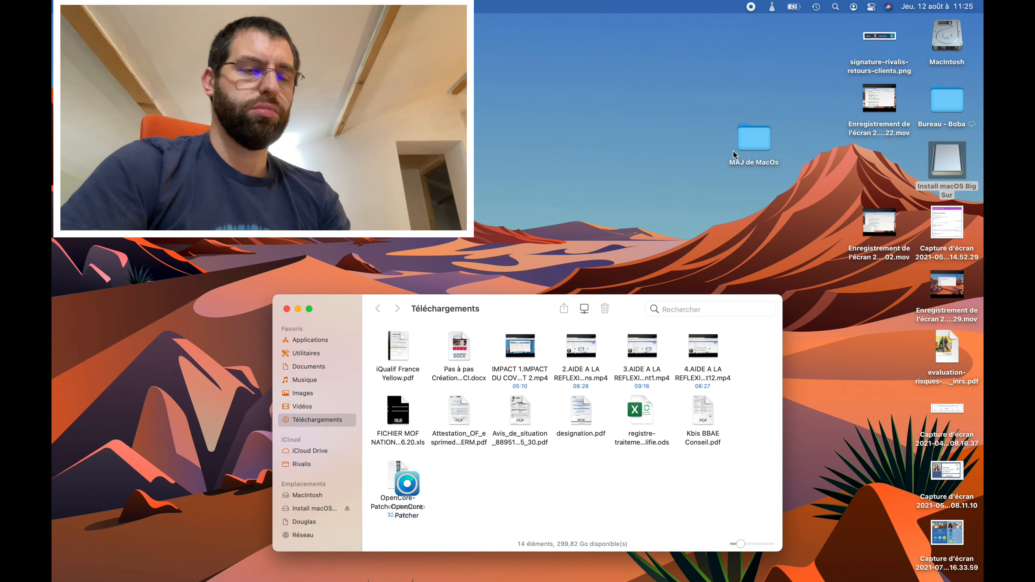
{"action": "left_click", "coordinate": [747, 138]}
{"action": "left_click_drag", "start_coordinate": [403, 487], "coordinate": [759, 142]}
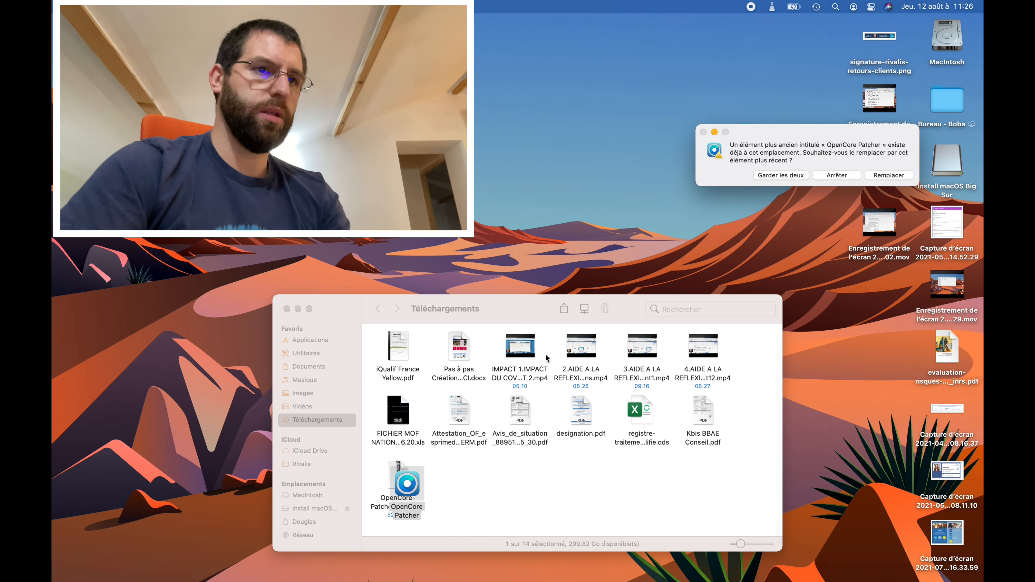
{"action": "left_click", "coordinate": [881, 176]}
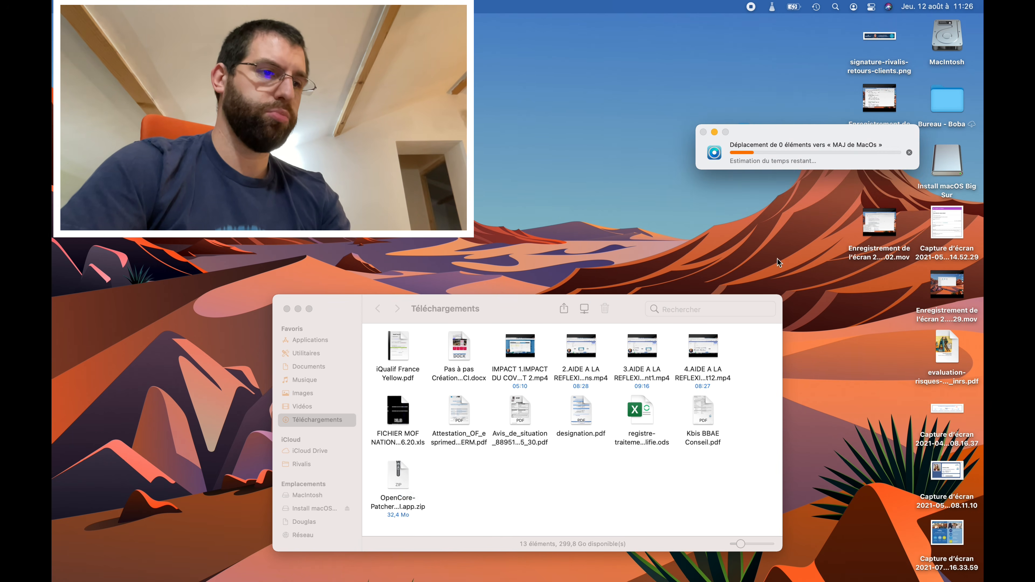
- Trash the leftover OpenCore-Patcher zip and close the downloads window
{"action": "left_click", "coordinate": [454, 485]}
{"action": "left_click_drag", "start_coordinate": [455, 485], "coordinate": [391, 485]}
{"action": "key", "text": "super+BackSpace"}
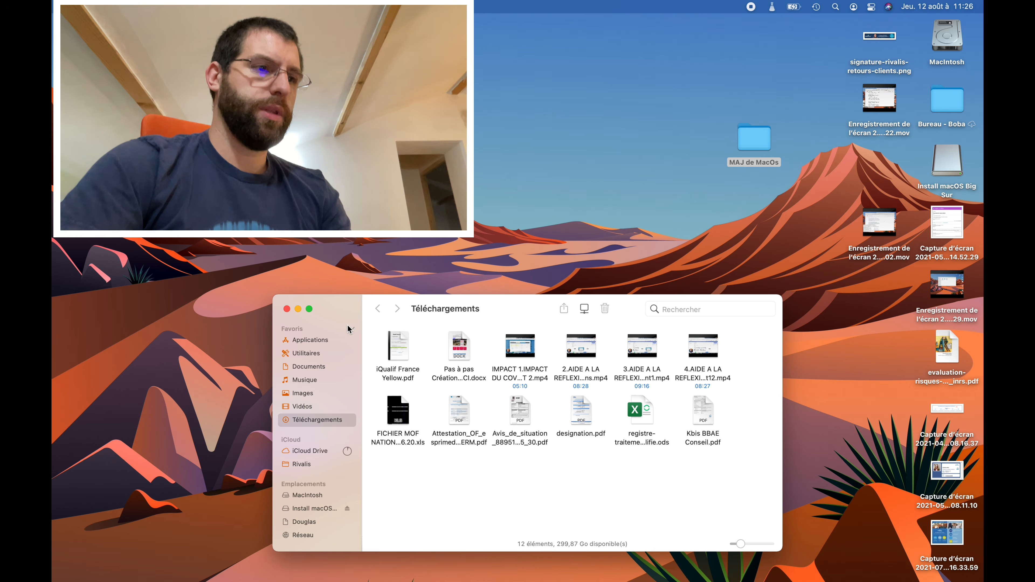
{"action": "left_click", "coordinate": [287, 309]}
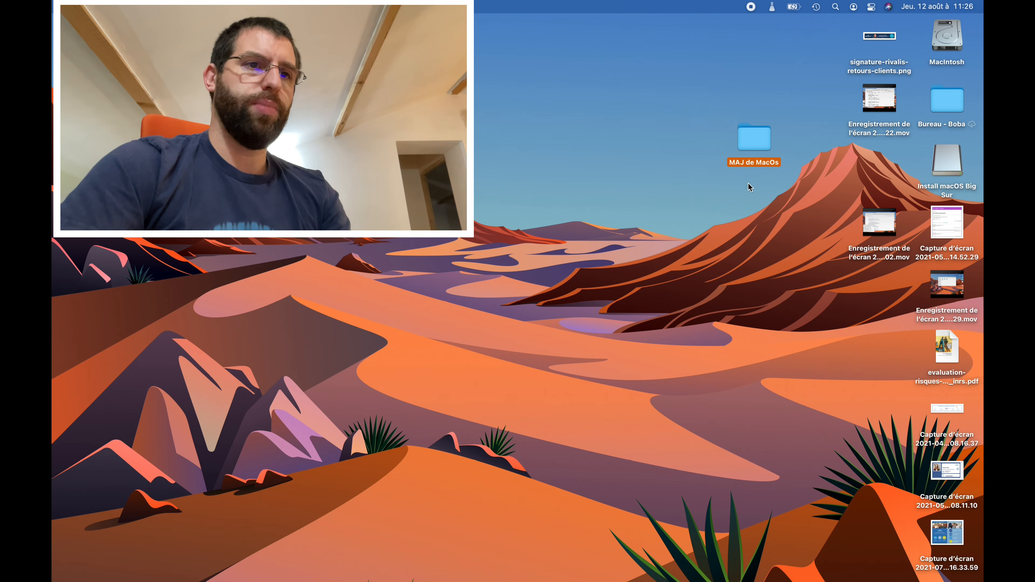
- Launch OpenCore Patcher 0.2.4 from the MAJ de MacOs folder, allowing the downloaded app to open
{"action": "double_click", "coordinate": [765, 140]}
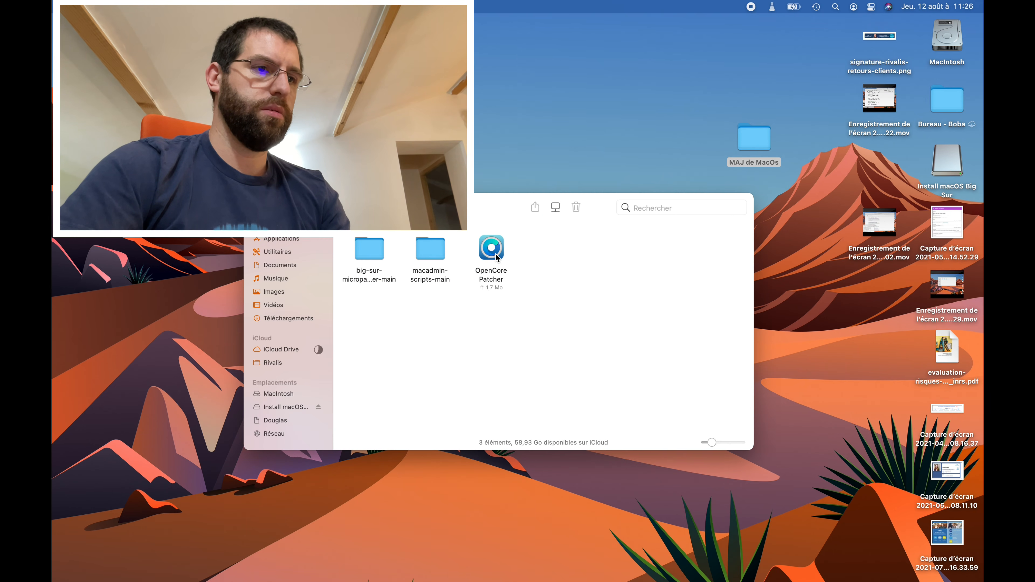
{"action": "double_click", "coordinate": [492, 250]}
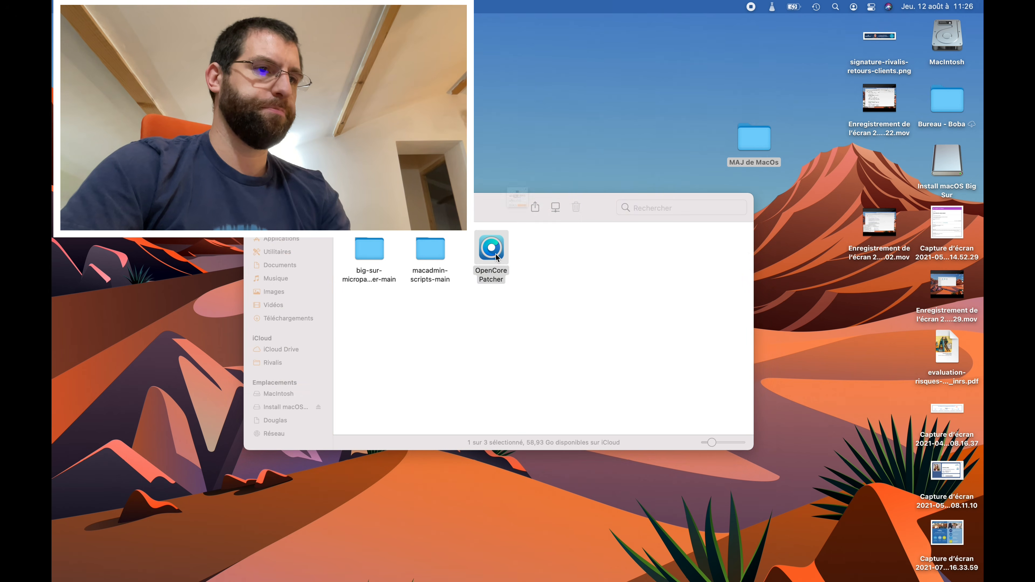
{"action": "left_click", "coordinate": [543, 261]}
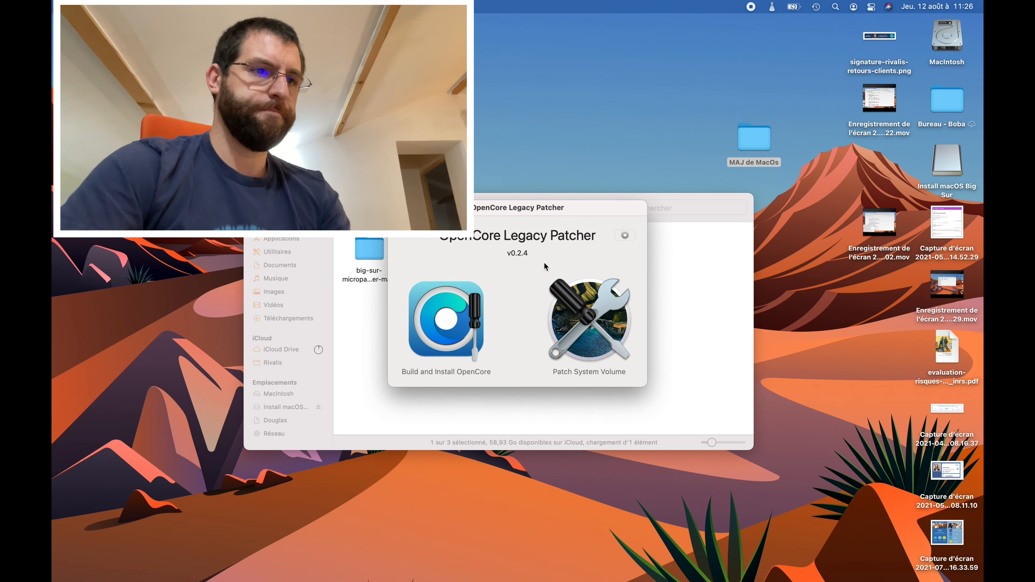
- Review the patcher's settings and the Build and Install OpenCore drive list, then dismiss it
{"action": "left_click", "coordinate": [624, 236]}
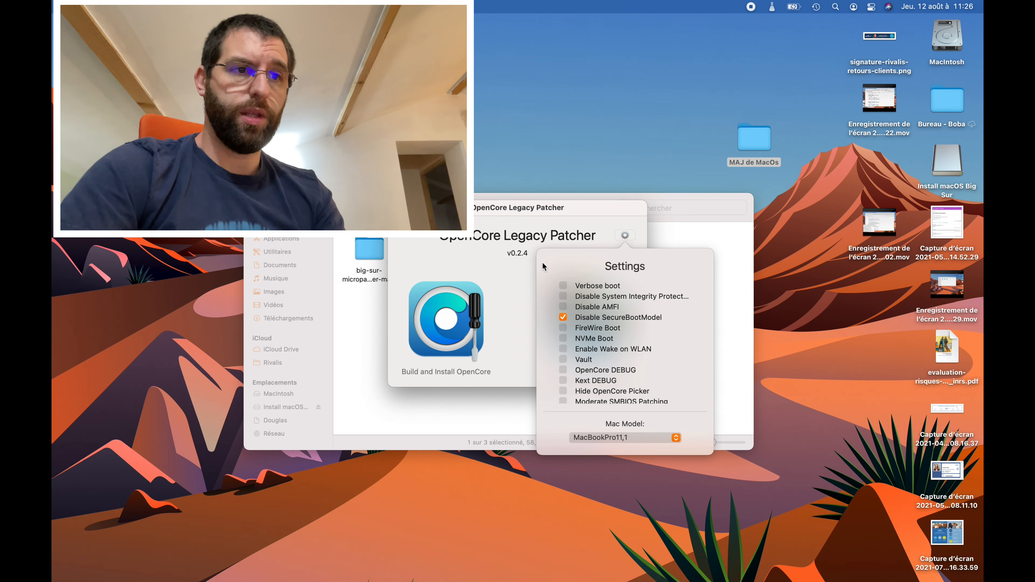
{"action": "left_click", "coordinate": [522, 265]}
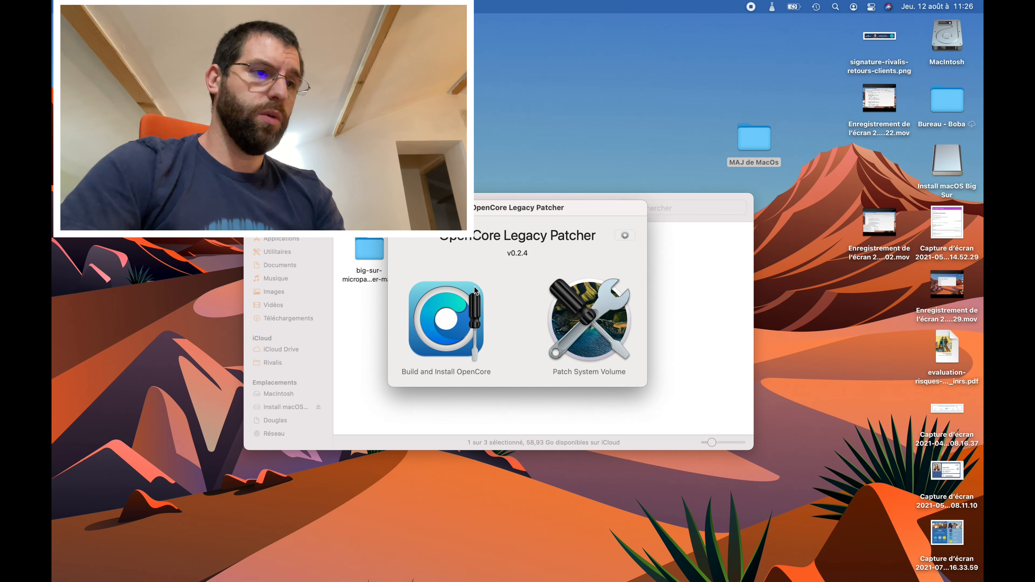
{"action": "left_click", "coordinate": [437, 304]}
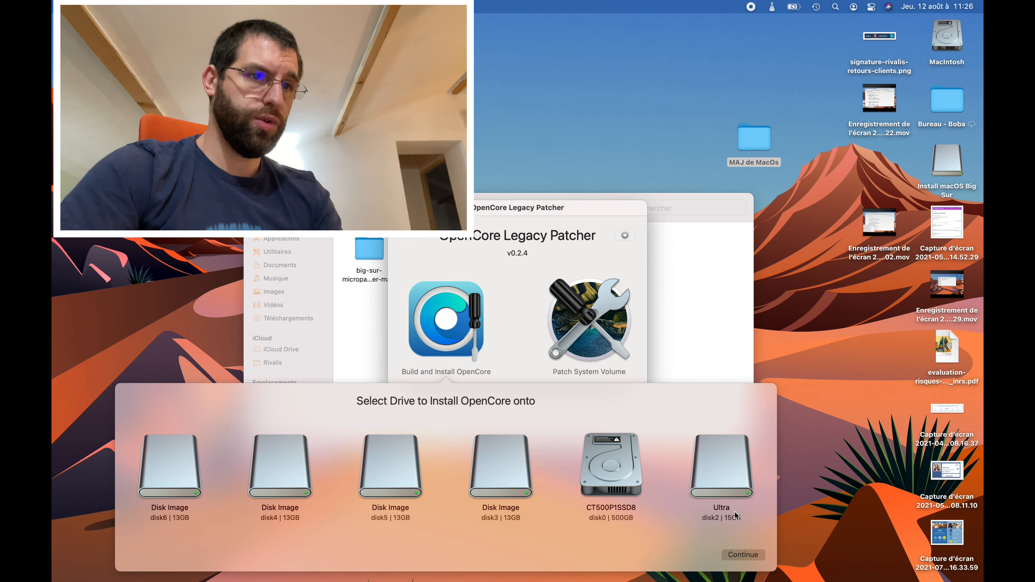
{"action": "left_click", "coordinate": [623, 271]}
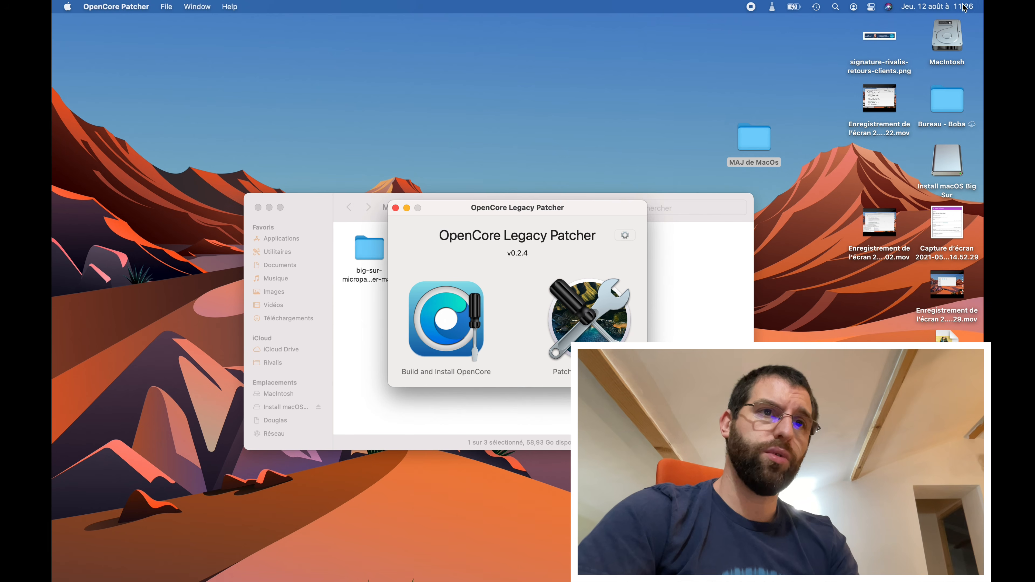
- Open Disk Utility via Spotlight ('utilitaire de') and eject the leftover read-only disk images
{"action": "key", "text": "super+space"}
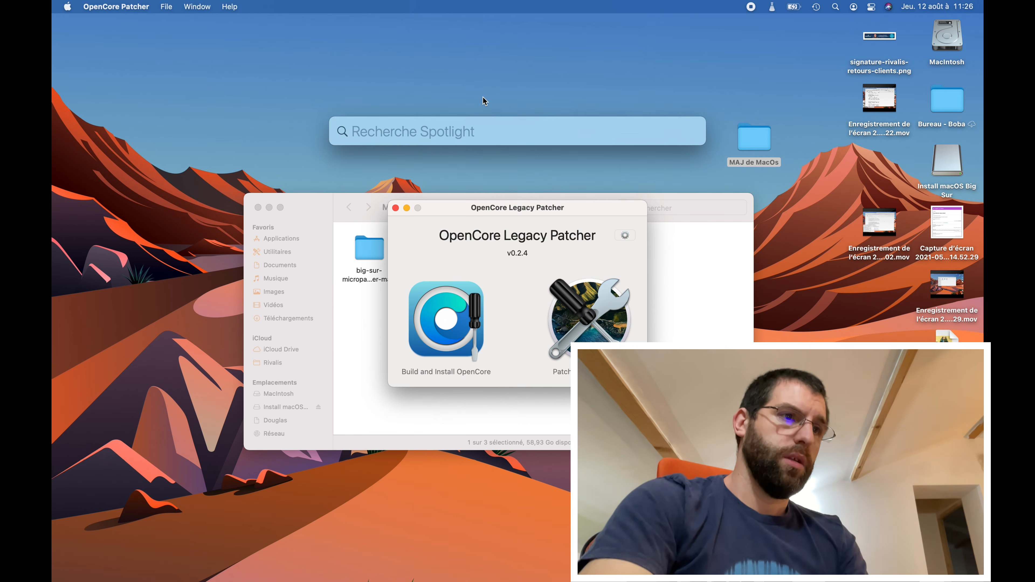
{"action": "type", "text": "utilit"}
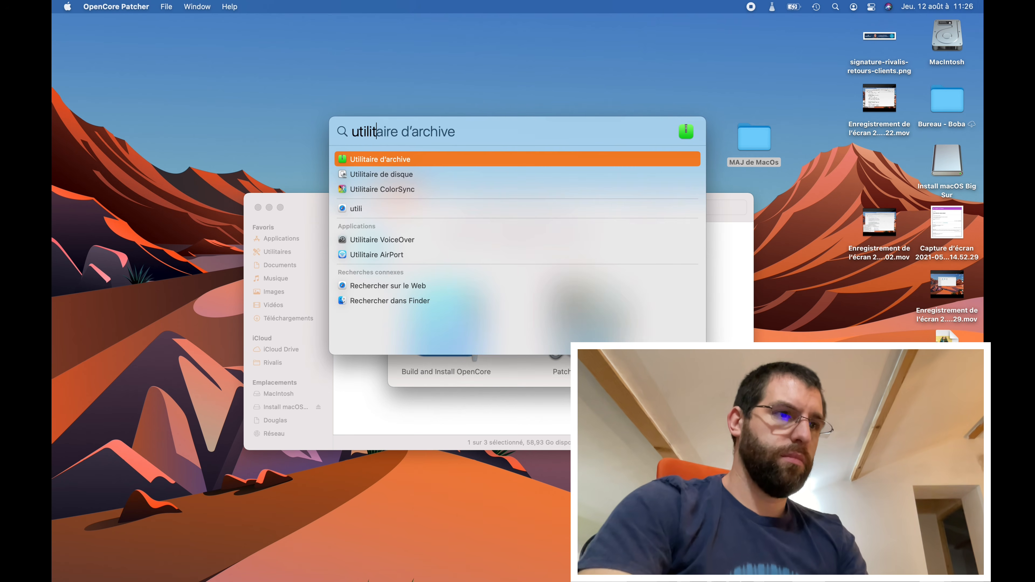
{"action": "type", "text": "aire de"}
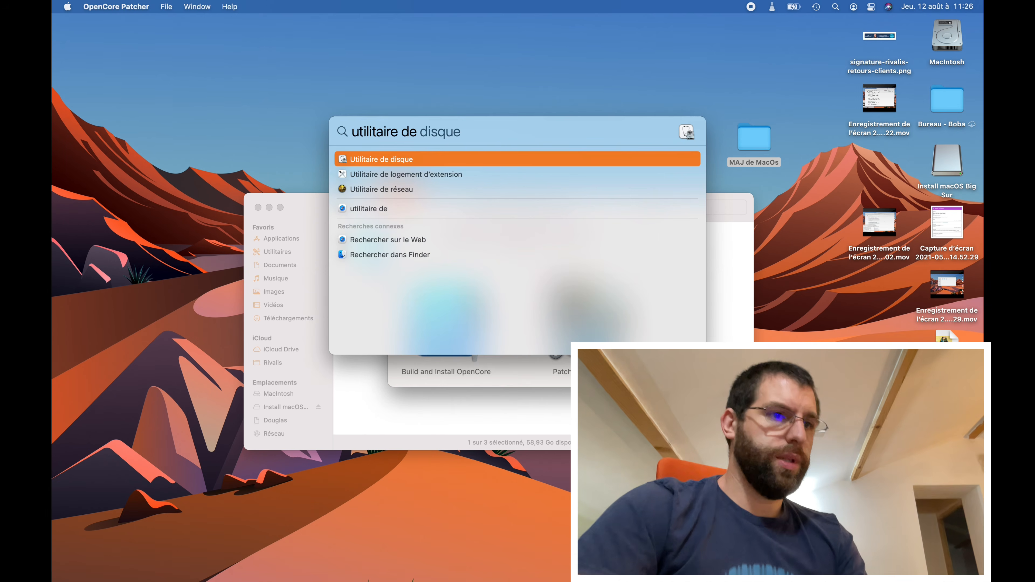
{"action": "key", "text": "Return"}
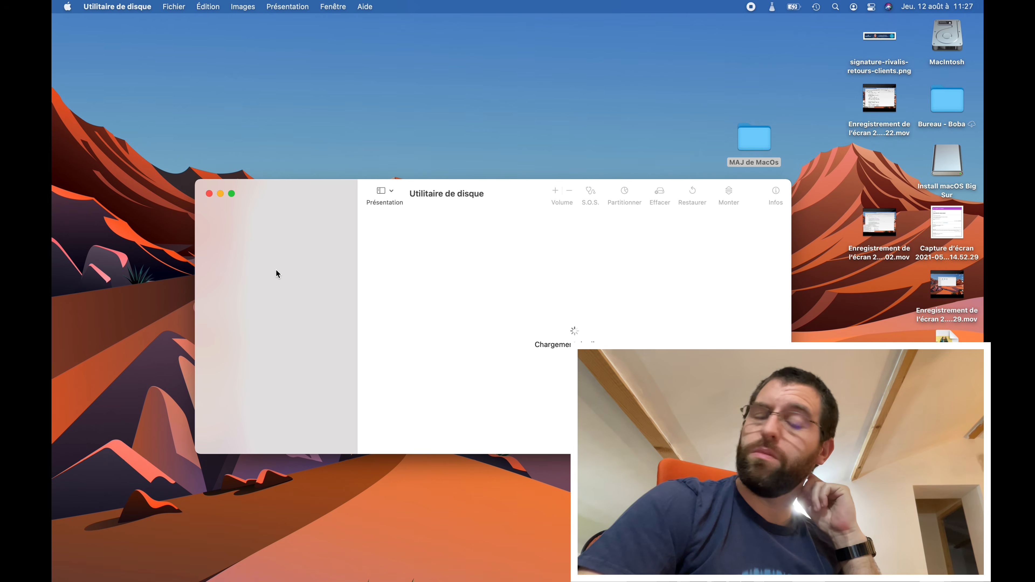
{"action": "scroll", "coordinate": [276, 342], "scroll_direction": "down", "scroll_amount": 1}
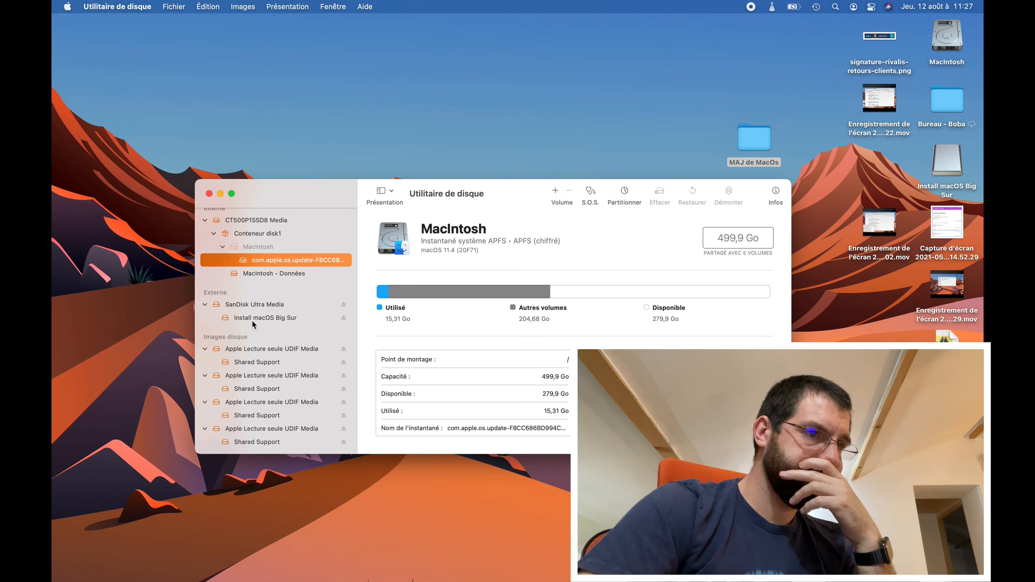
{"action": "left_click", "coordinate": [344, 350]}
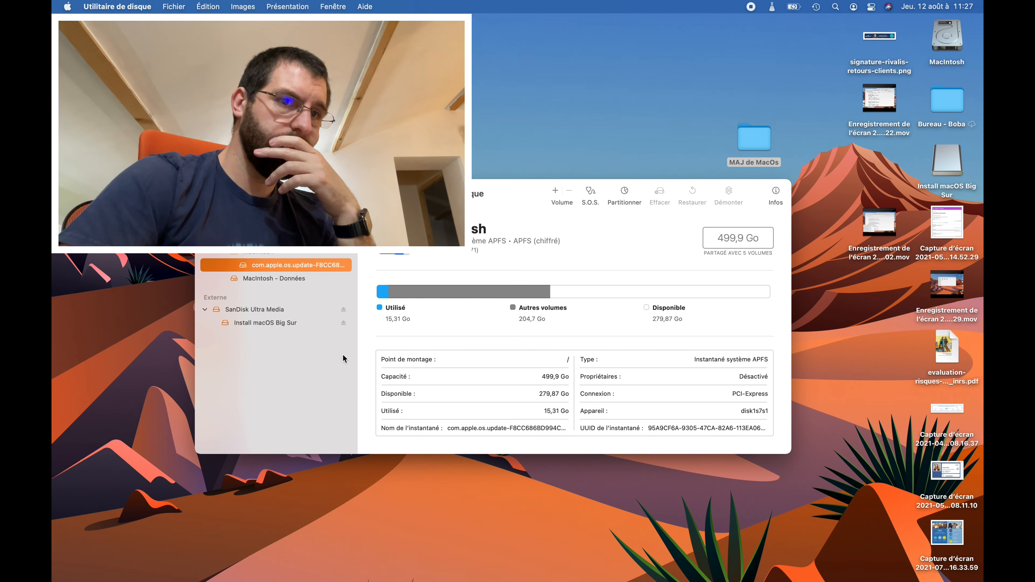
{"action": "key", "text": "ctrl+Up"}
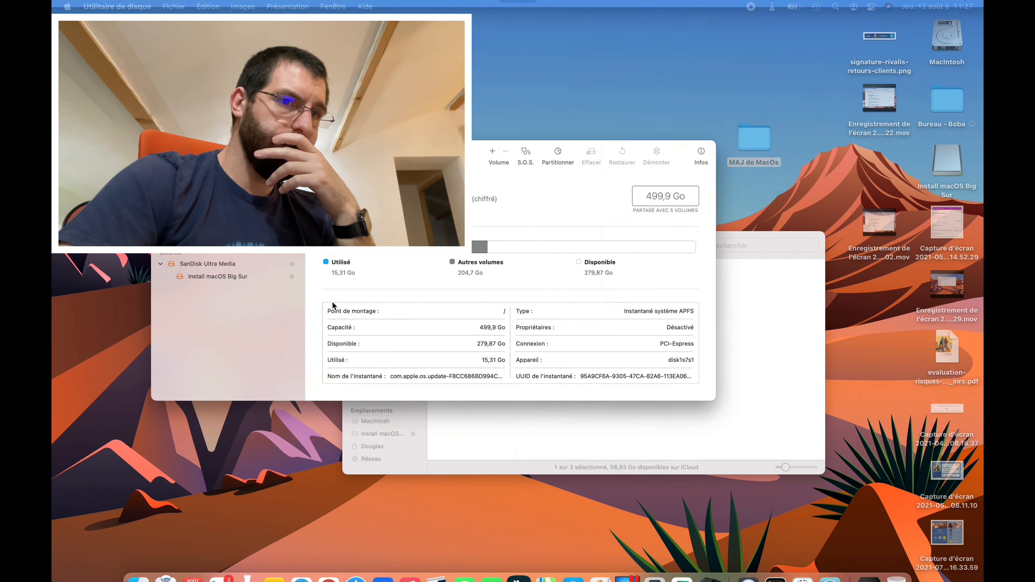
- Start building and installing OpenCore onto the Ultra USB drive
{"action": "left_click", "coordinate": [642, 169]}
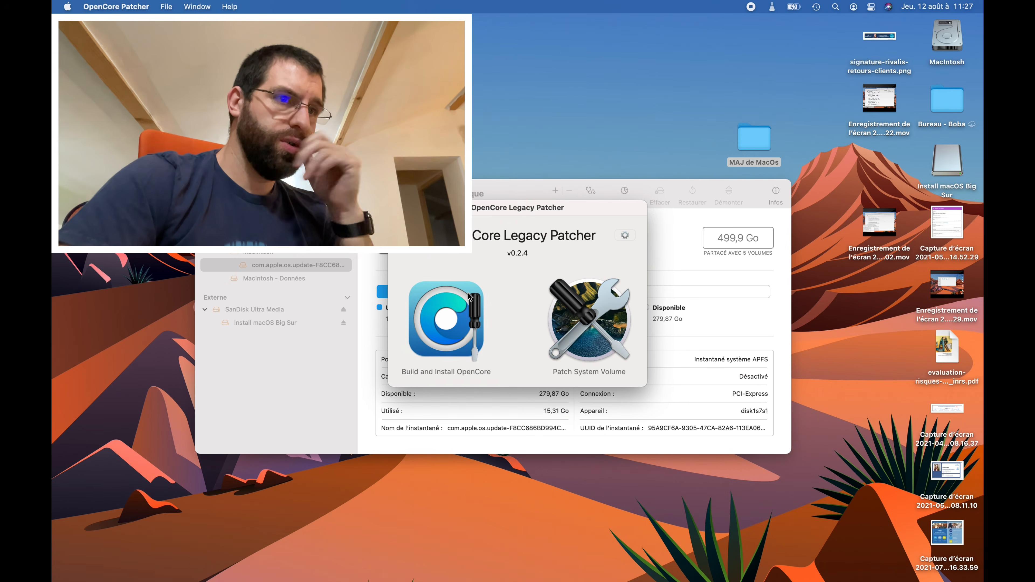
{"action": "left_click", "coordinate": [464, 334]}
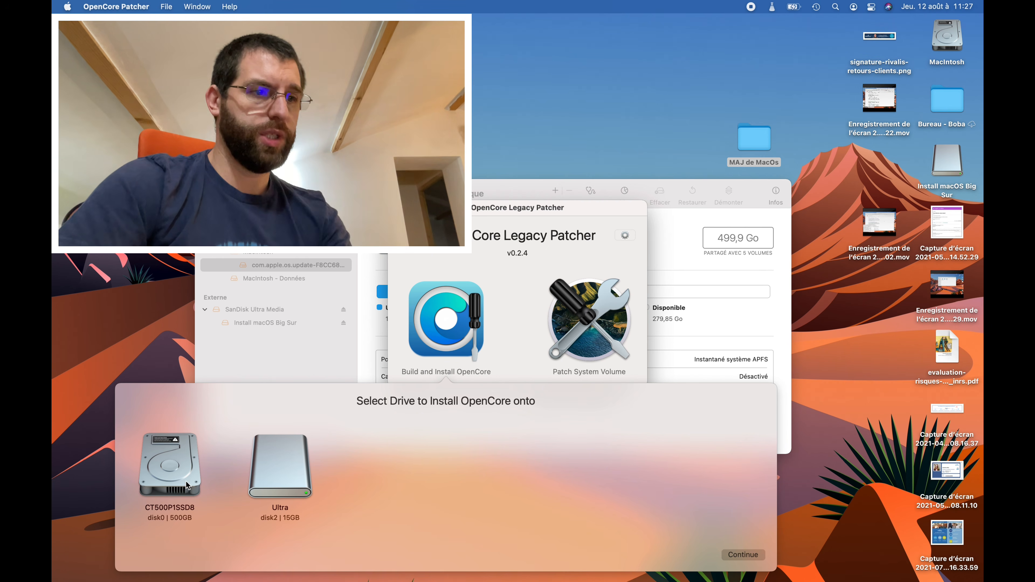
{"action": "left_click", "coordinate": [291, 464]}
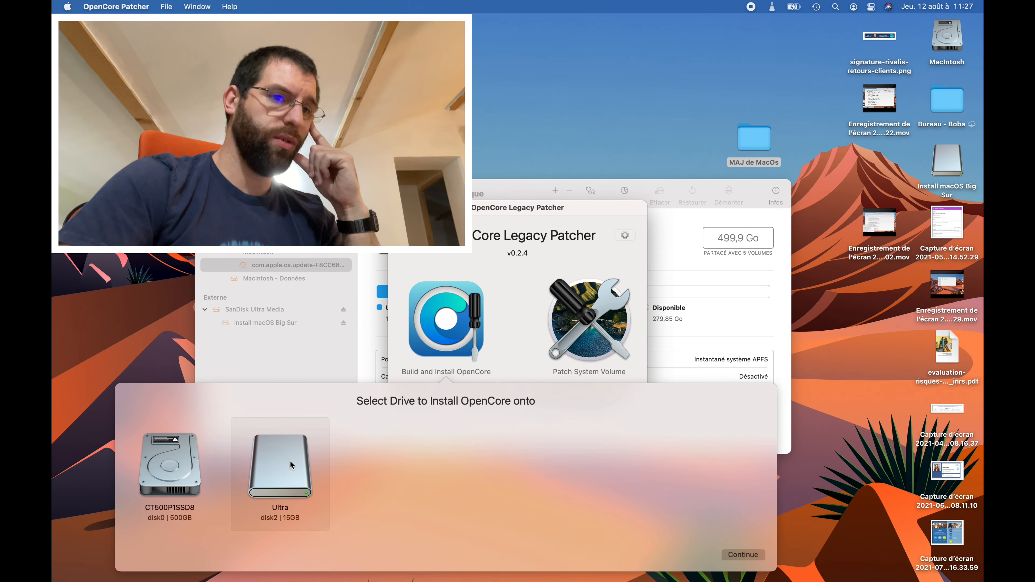
{"action": "left_click", "coordinate": [743, 555]}
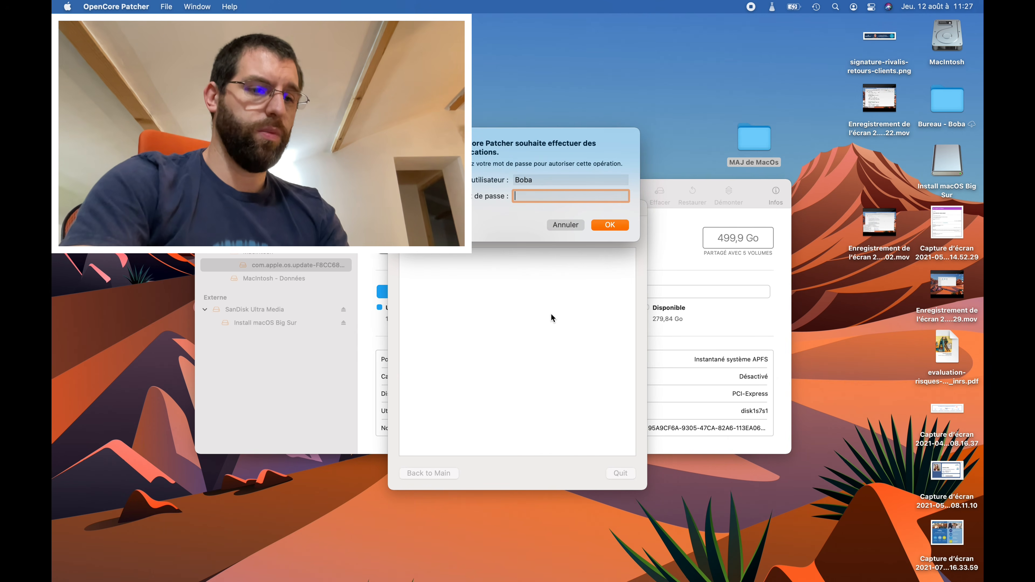
- Enter the administrator password, allow USB volume access, and quit the patcher after the successful build
{"action": "type", "text": "•••••••••"}
{"action": "key", "text": "Return"}
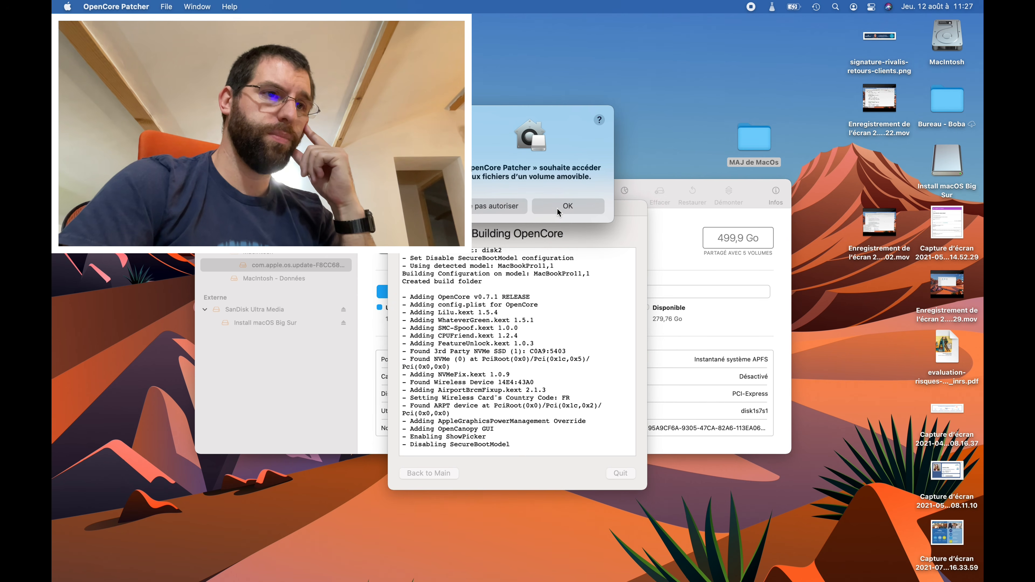
{"action": "left_click", "coordinate": [557, 207]}
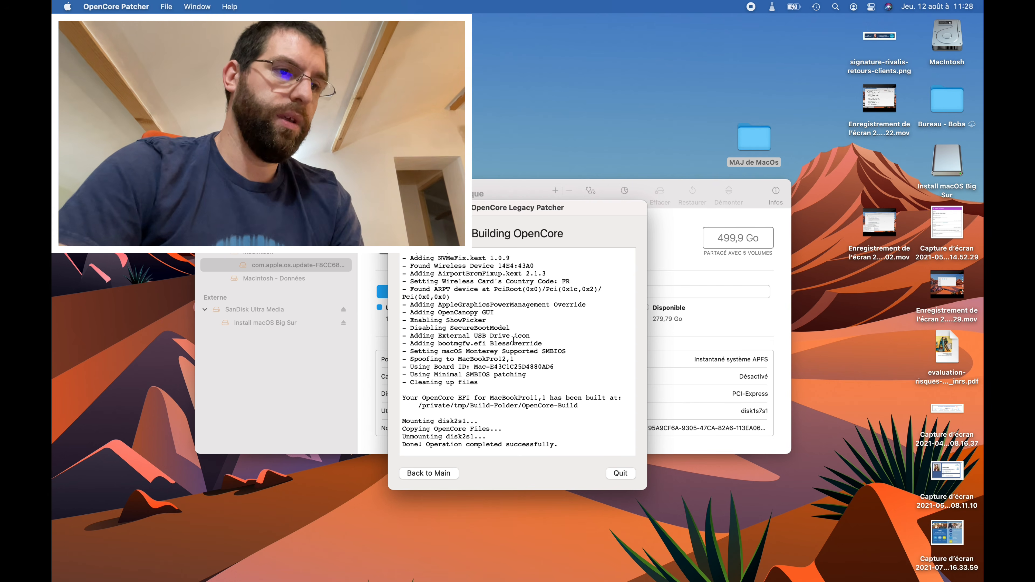
{"action": "left_click", "coordinate": [620, 472]}
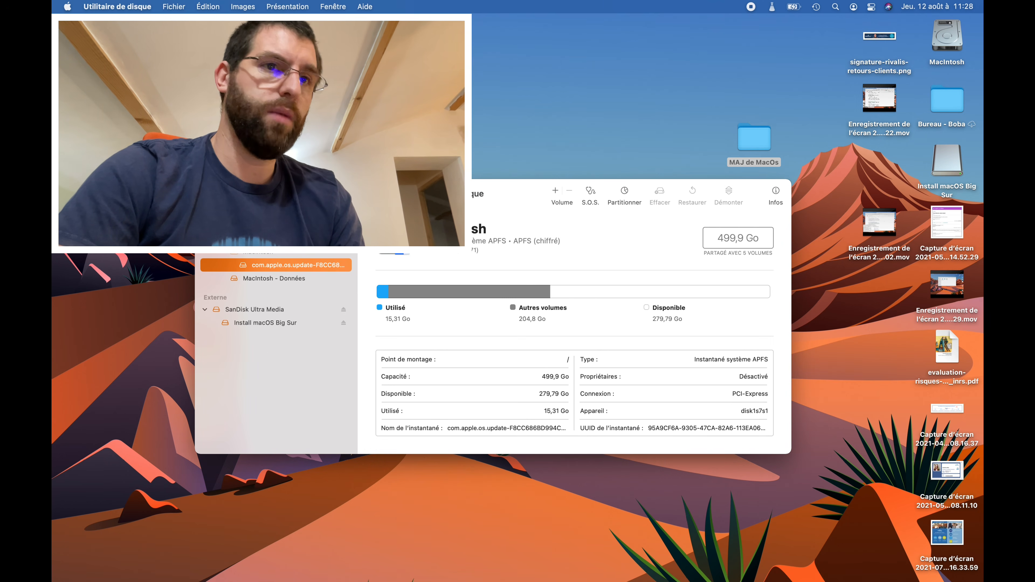
- Quit Disk Utility and restart the Mac from the Apple menu to boot from the USB
{"action": "key", "text": "super+q"}
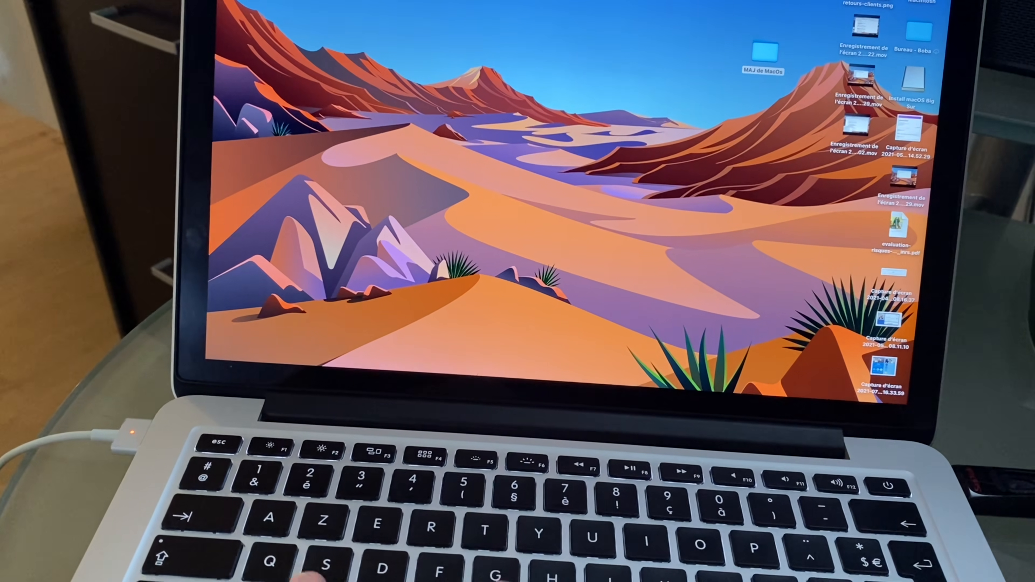
{"action": "left_click", "coordinate": [229, 1]}
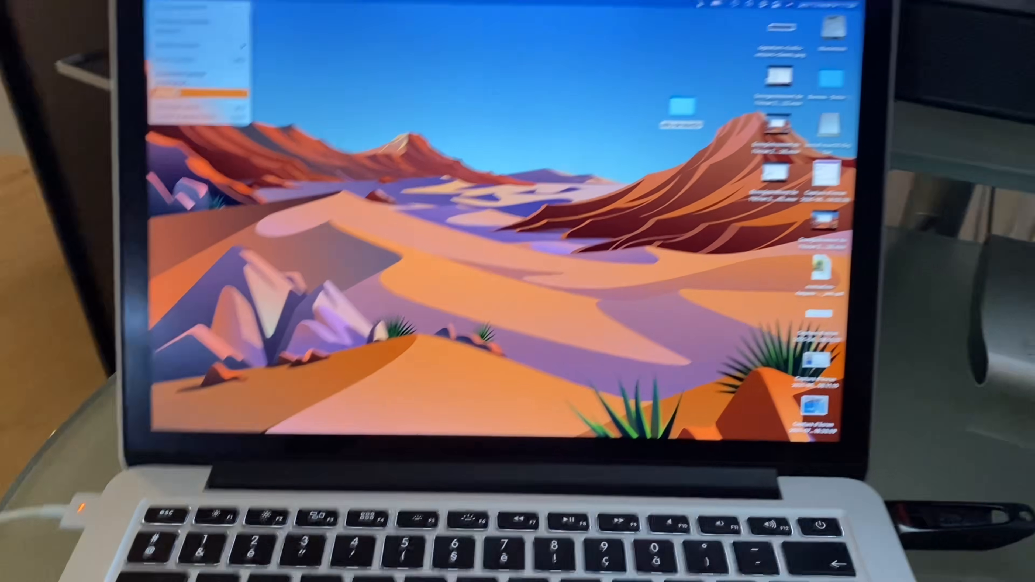
{"action": "left_click", "coordinate": [241, 40]}
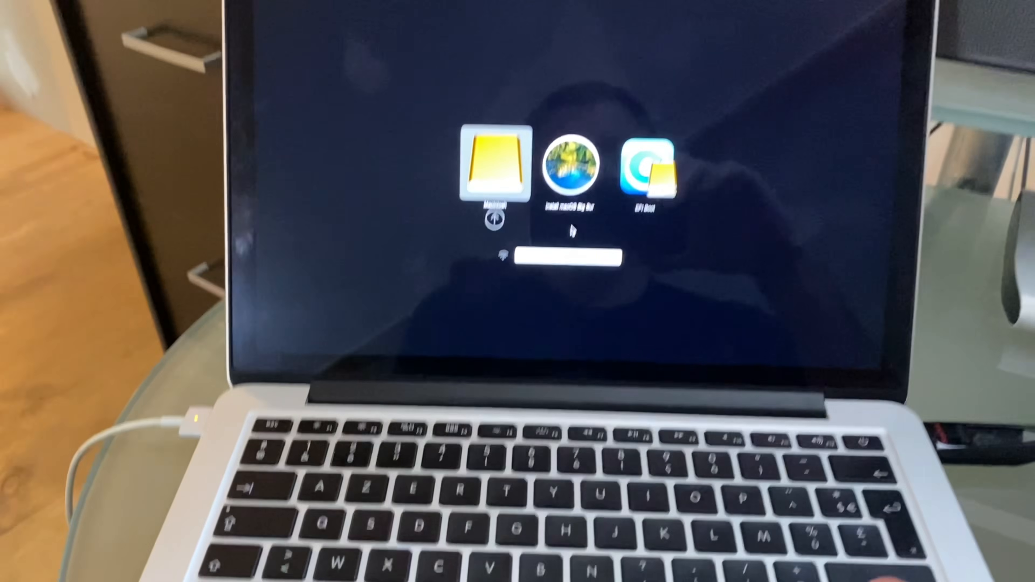
- Boot the USB's EFI Boot volume, then start Install macOS Big Sur from the OpenCore picker
{"action": "key", "text": "Right"}
{"action": "key", "text": "Right"}
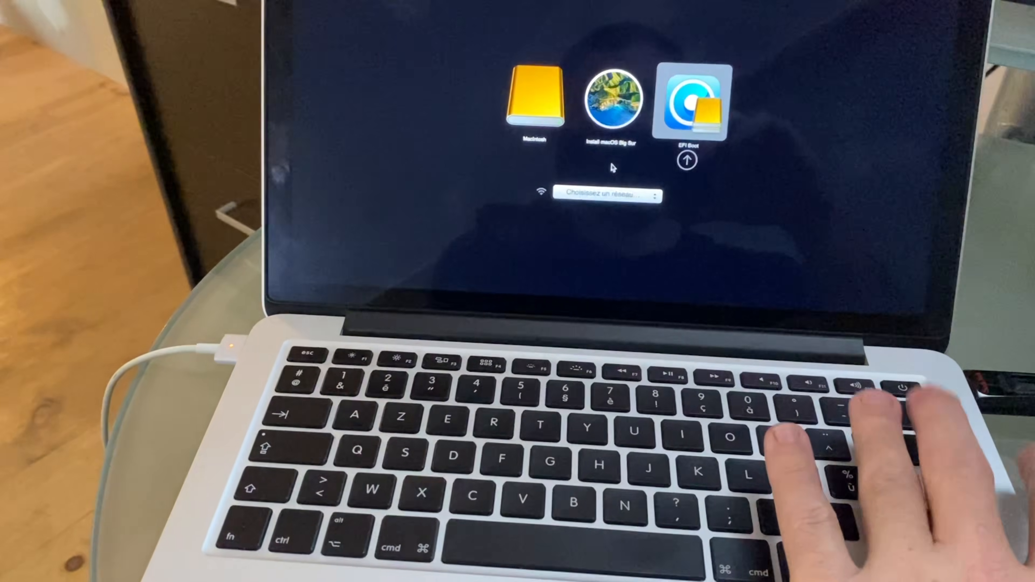
{"action": "key", "text": "Return"}
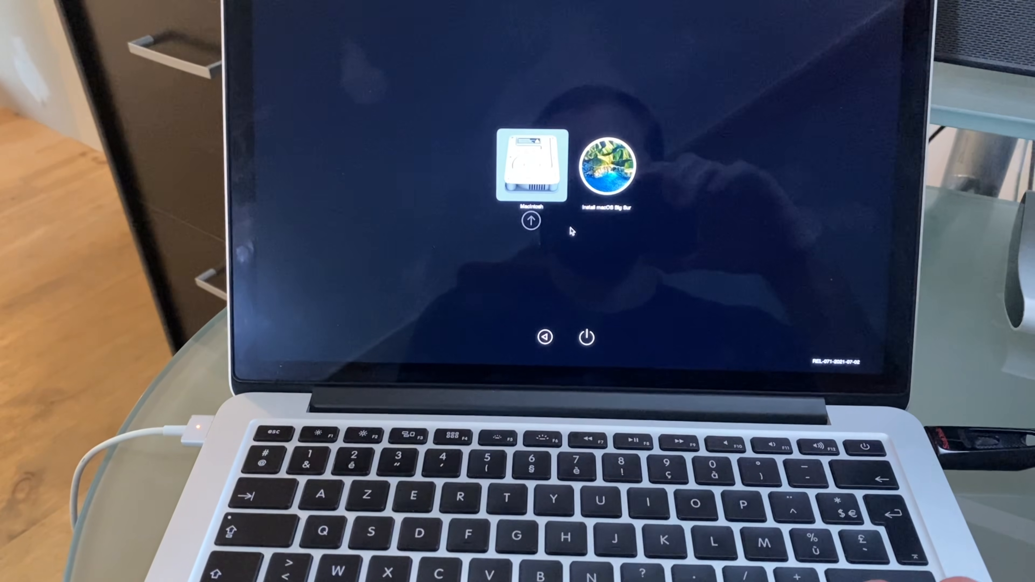
{"action": "key", "text": "Right"}
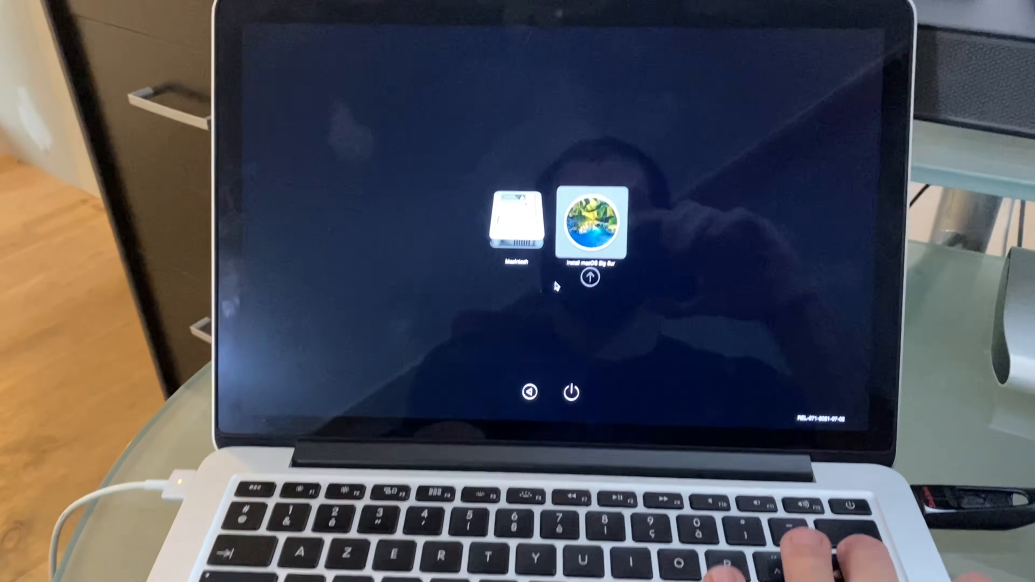
{"action": "key", "text": "Return"}
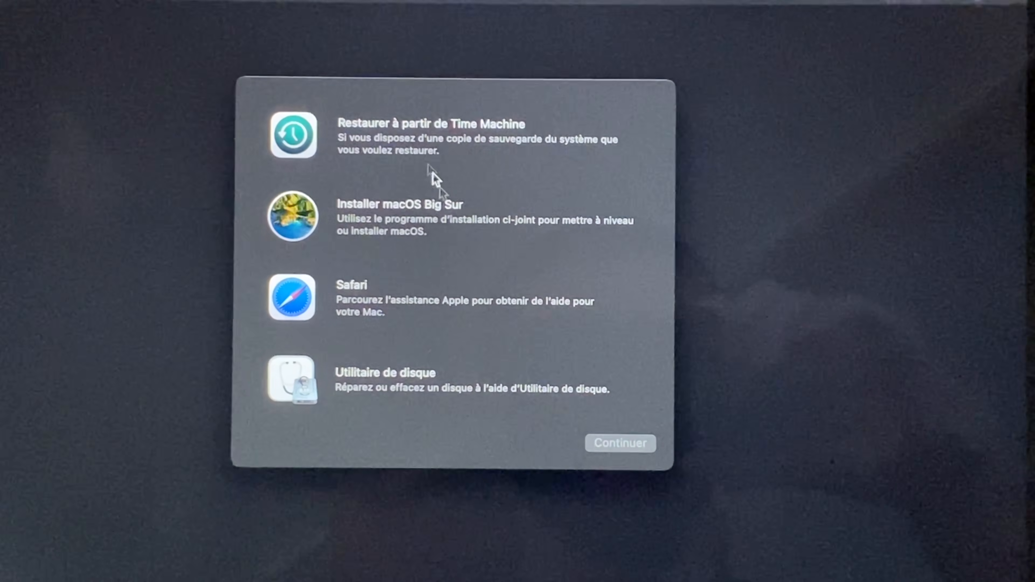
- Run Installer macOS Big Sur, accept the licence, and install onto the Macintosh disk
{"action": "left_click", "coordinate": [411, 192]}
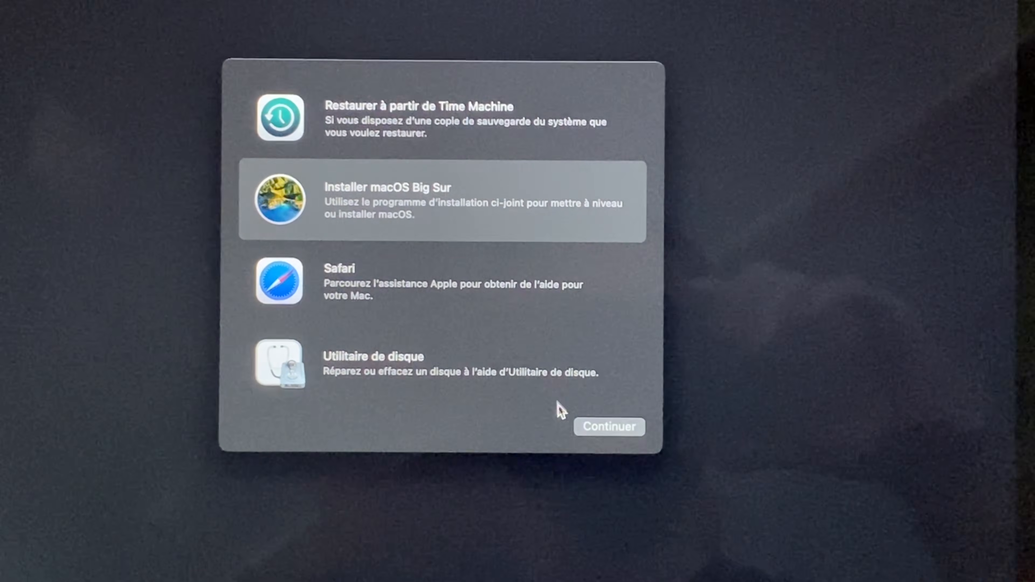
{"action": "left_click", "coordinate": [593, 424]}
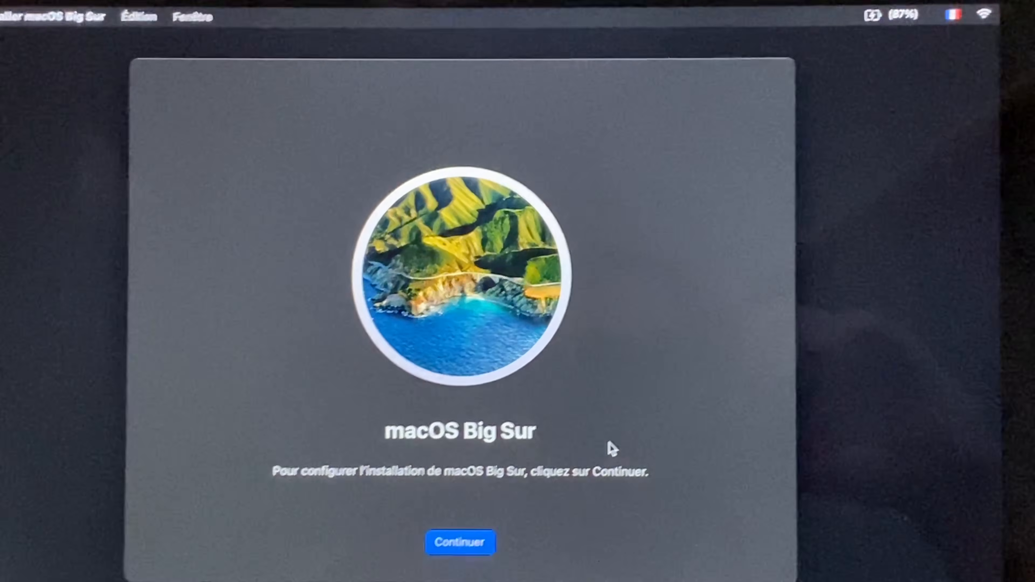
{"action": "key", "text": "Return"}
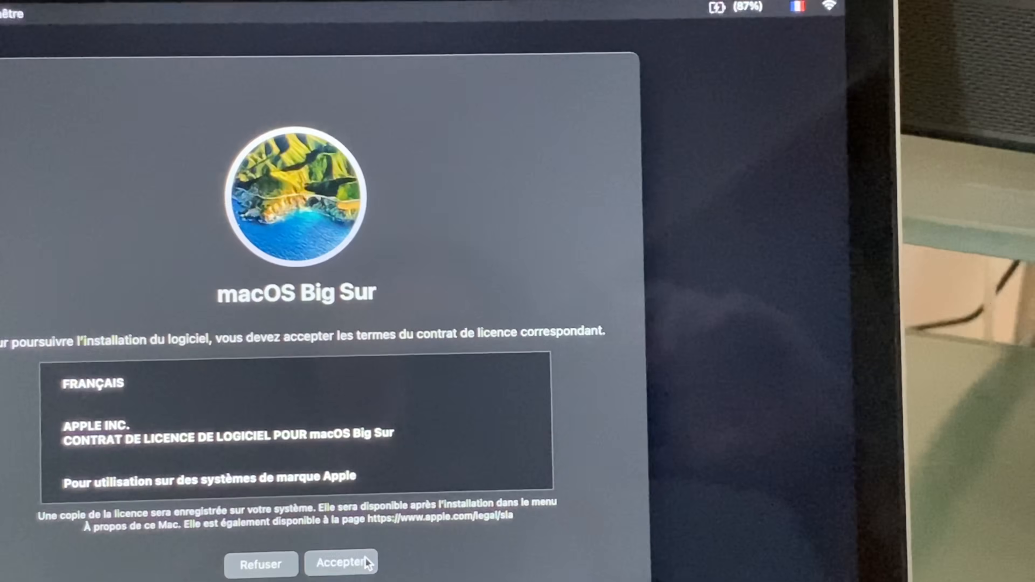
{"action": "left_click", "coordinate": [326, 579]}
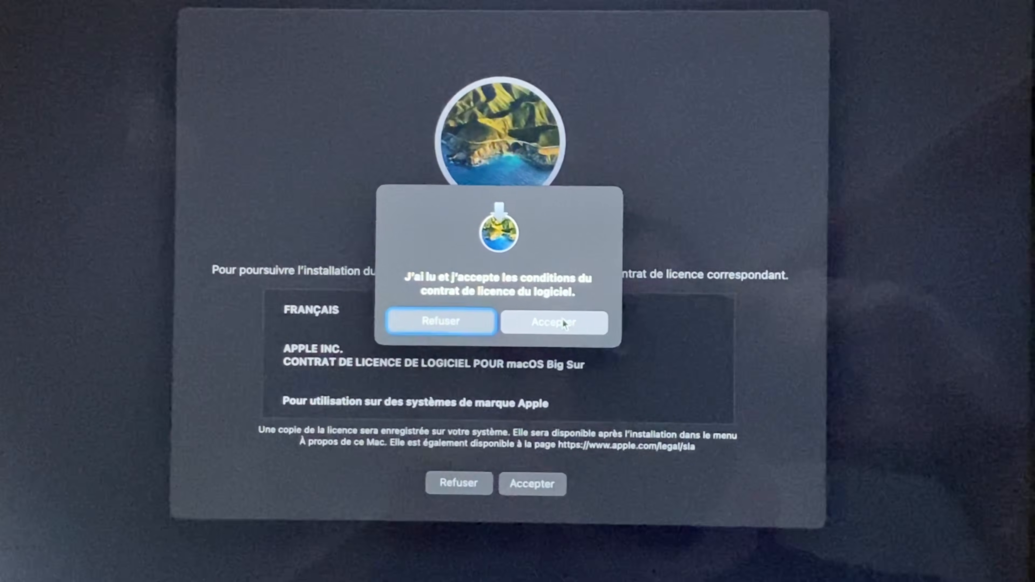
{"action": "left_click", "coordinate": [566, 322]}
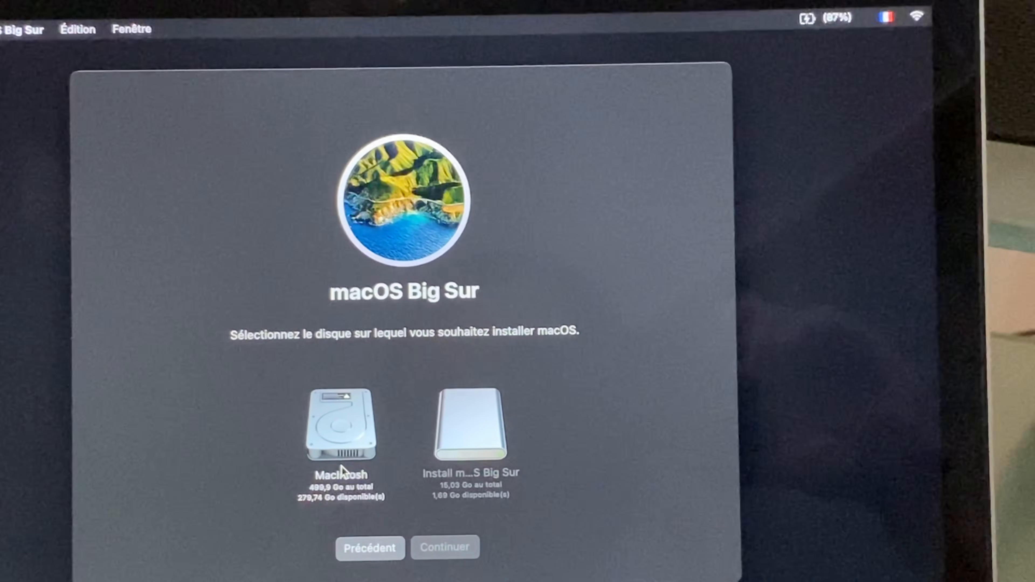
{"action": "left_click", "coordinate": [405, 395]}
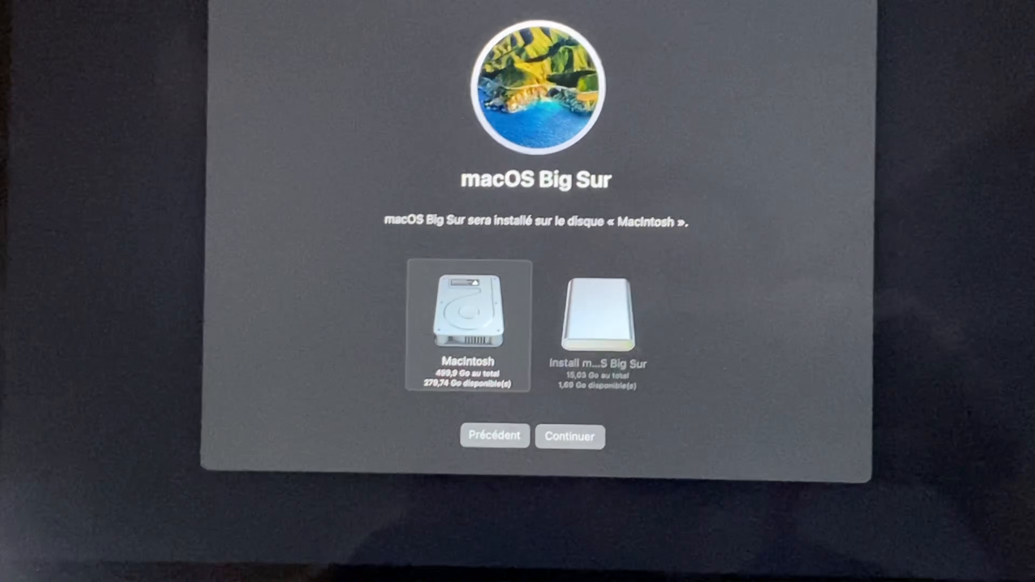
{"action": "left_click", "coordinate": [585, 424]}
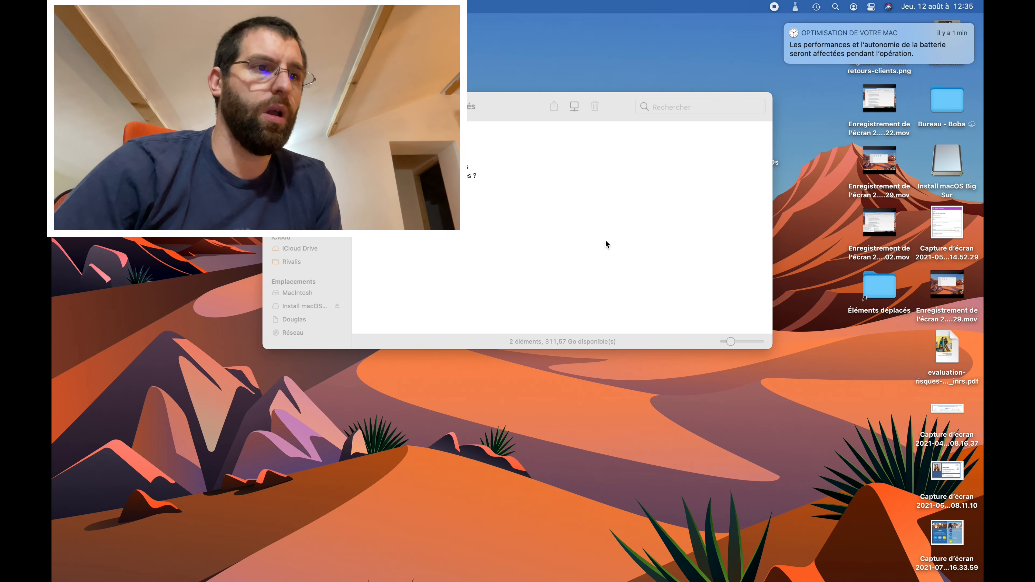
- Launch OpenCore Patcher from the MAJ de MacOs folder and run Patch System Volume with the admin password
{"action": "mouse_move", "coordinate": [573, 564]}
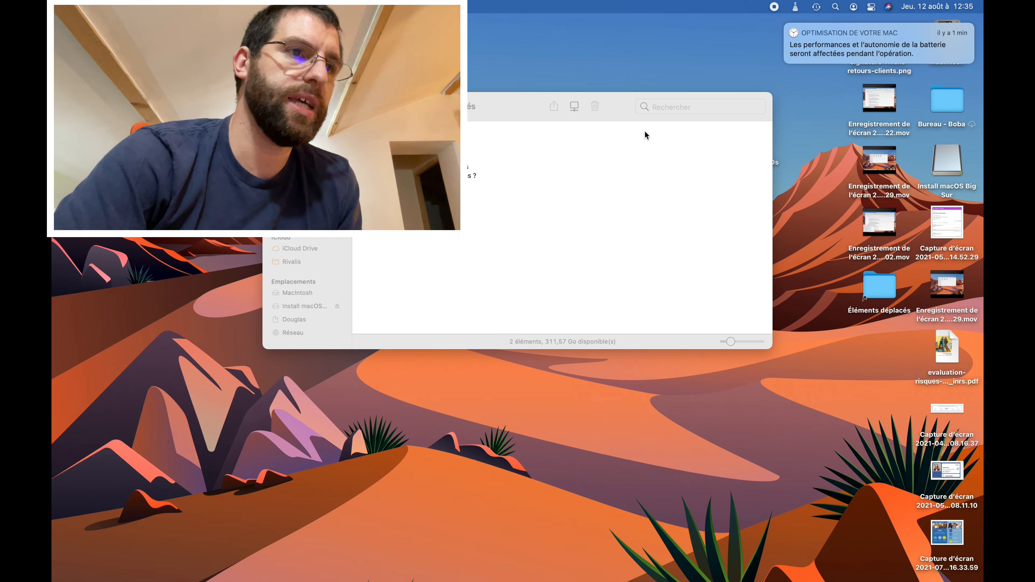
{"action": "left_click_drag", "start_coordinate": [492, 107], "coordinate": [333, 49]}
{"action": "left_click", "coordinate": [757, 140]}
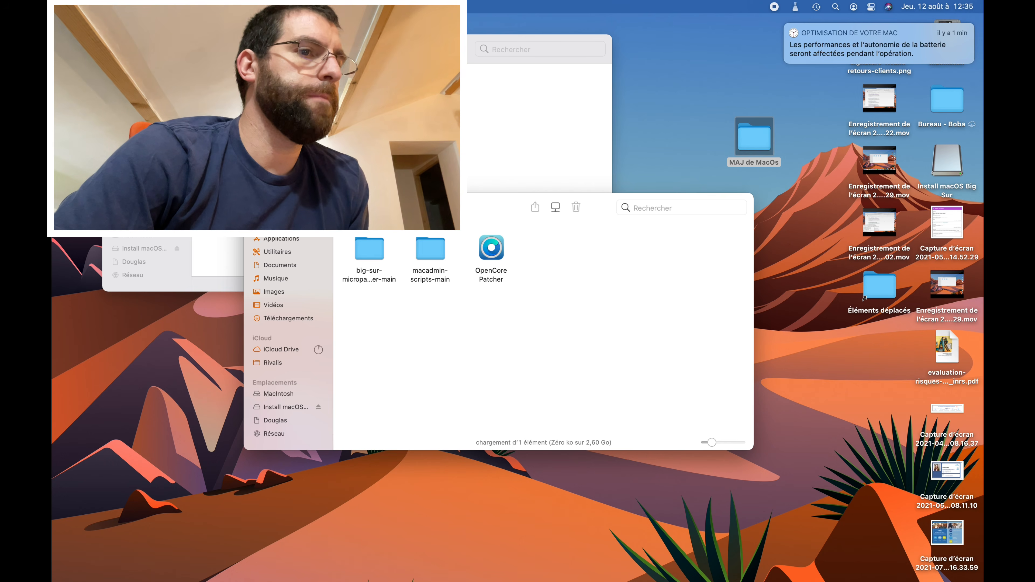
{"action": "double_click", "coordinate": [492, 250]}
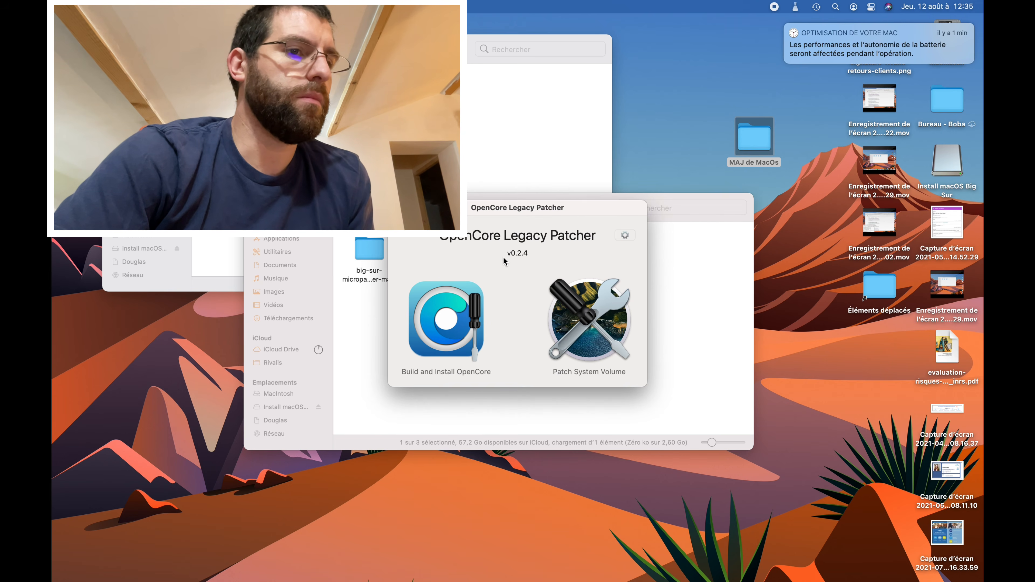
{"action": "left_click", "coordinate": [581, 314]}
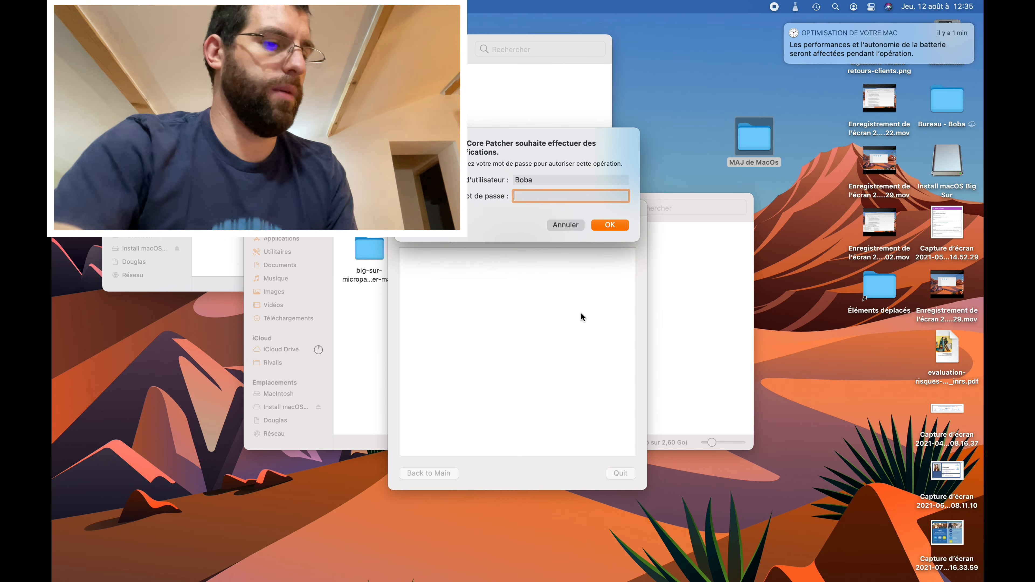
{"action": "type", "text": "•••••••••"}
{"action": "key", "text": "Return"}
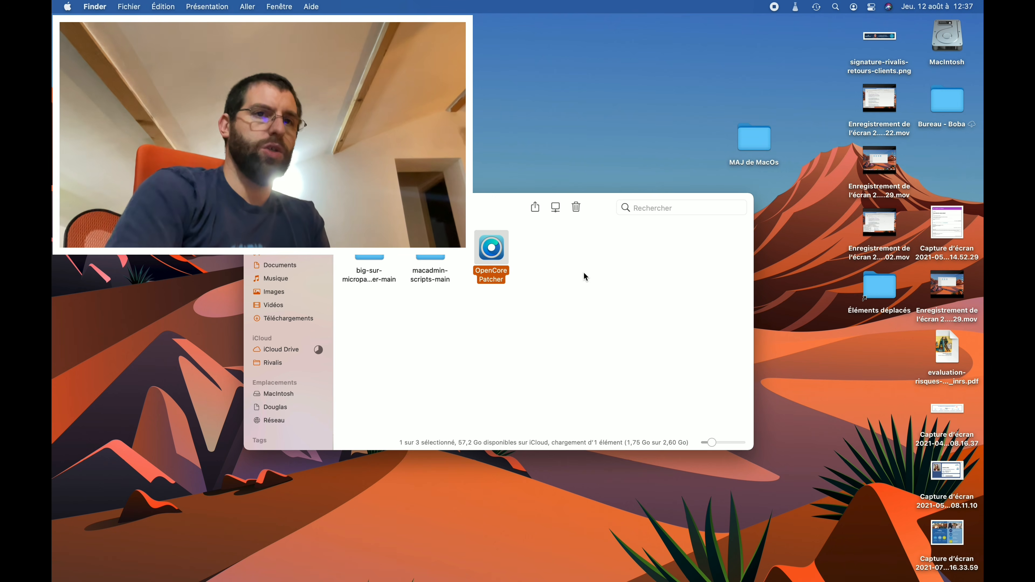
- Open Macintosh HD and navigate through Utilisateurs to the user's home folder
{"action": "left_click", "coordinate": [946, 39]}
{"action": "key", "text": "super+o"}
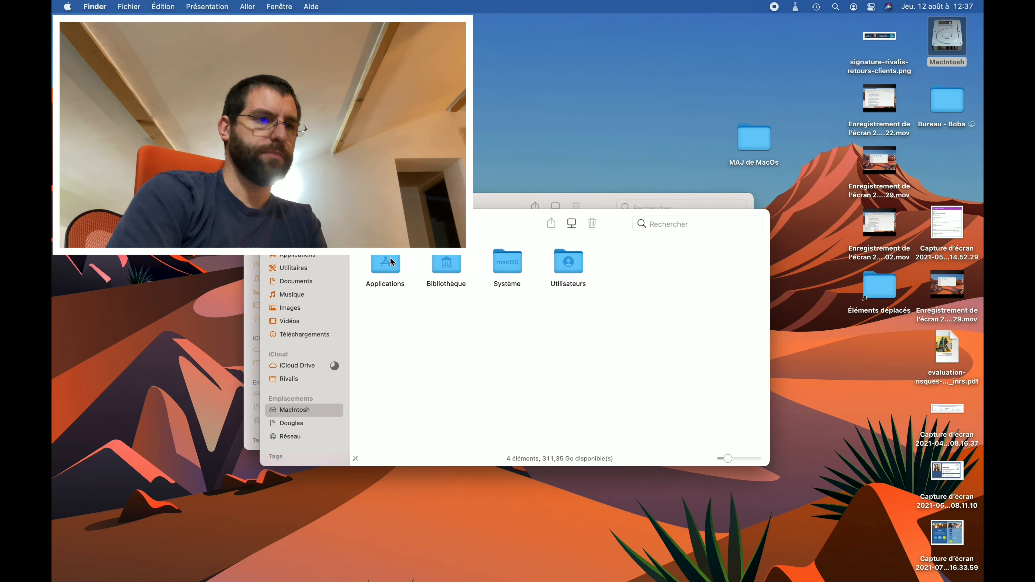
{"action": "left_click", "coordinate": [290, 321]}
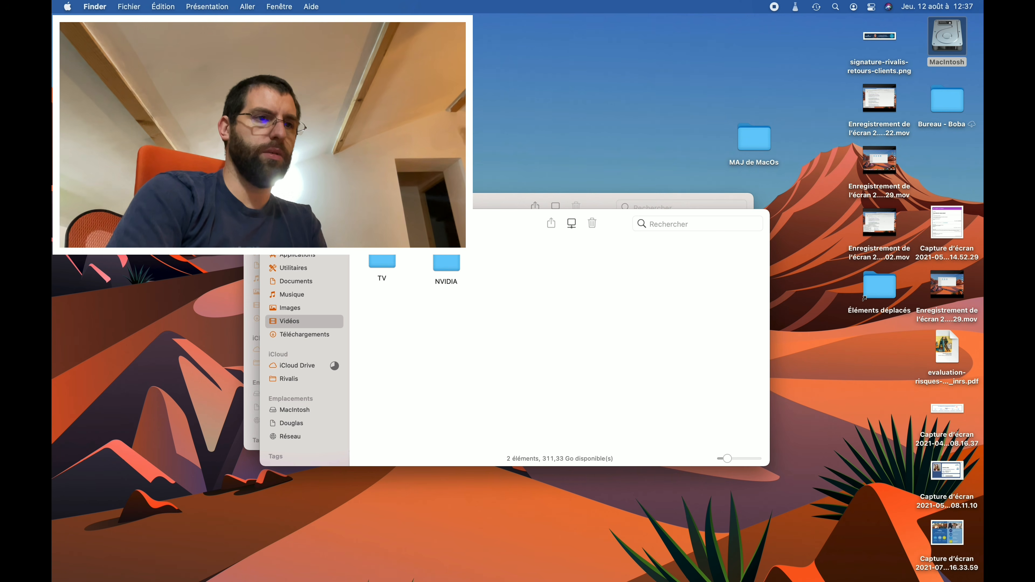
{"action": "right_click", "coordinate": [402, 223]}
{"action": "left_click", "coordinate": [448, 247]}
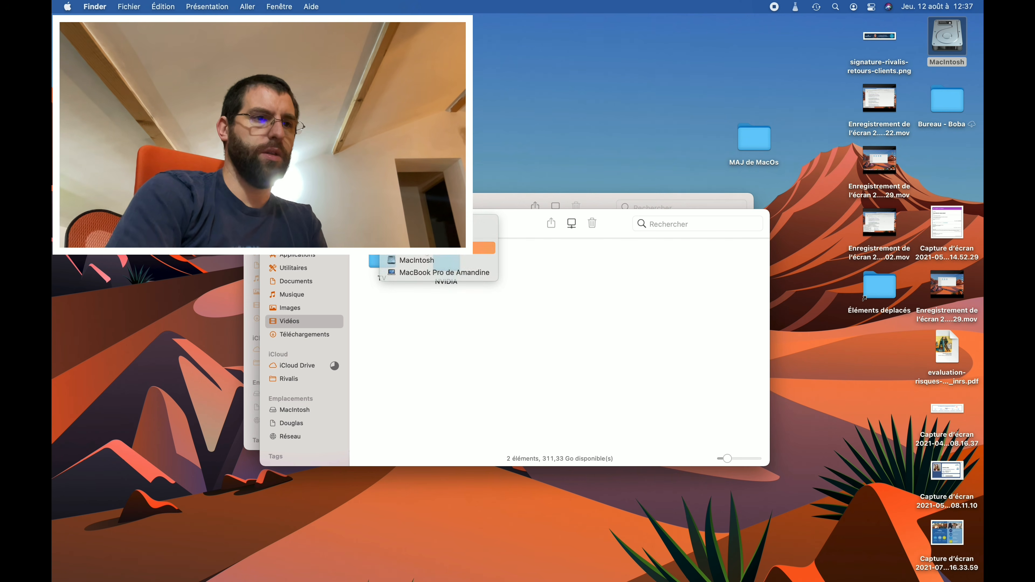
{"action": "double_click", "coordinate": [457, 264]}
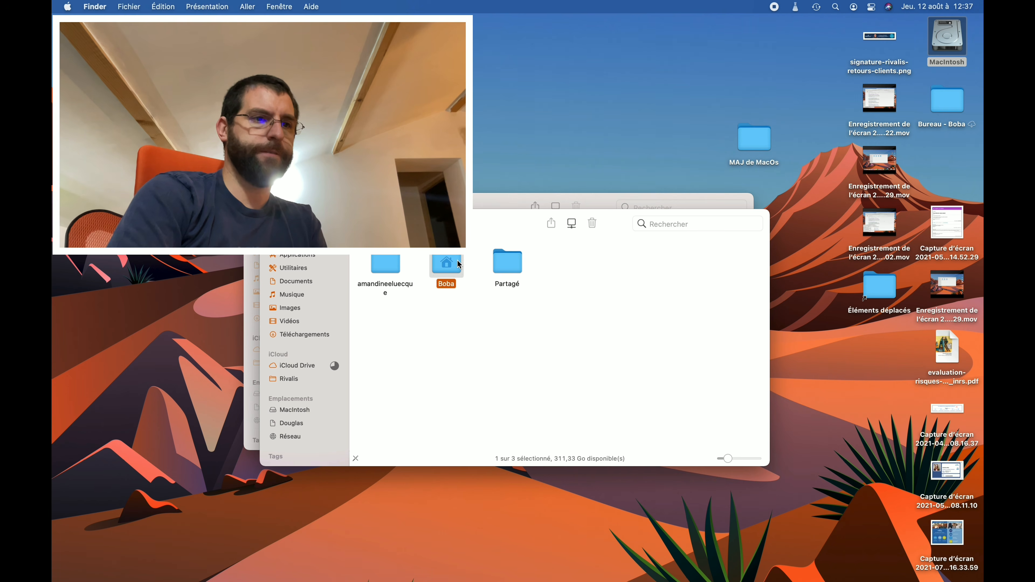
- Trash Install_macOS_11.5.1-20G80.dmg and the content folder, authorising with the admin password
{"action": "left_click_drag", "start_coordinate": [629, 319], "coordinate": [442, 390]}
{"action": "left_click_drag", "start_coordinate": [513, 368], "coordinate": [385, 387]}
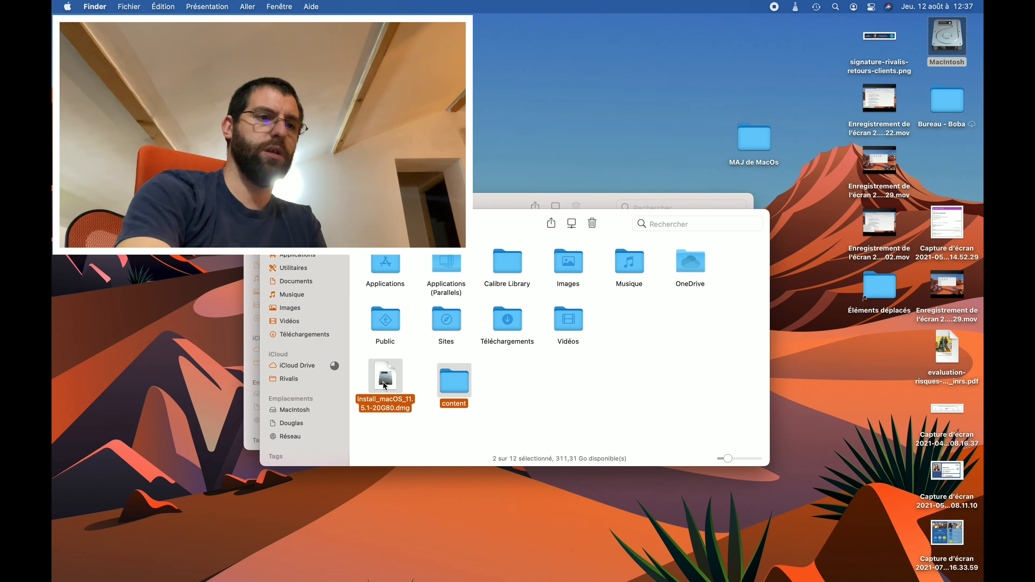
{"action": "key", "text": "super+BackSpace"}
{"action": "type", "text": "•••••••••"}
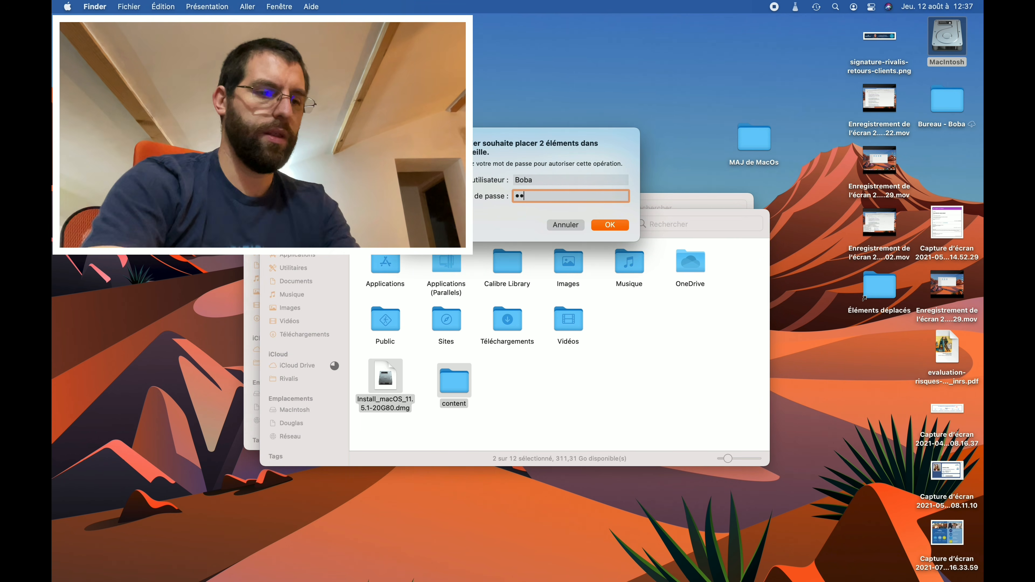
{"action": "key", "text": "Return"}
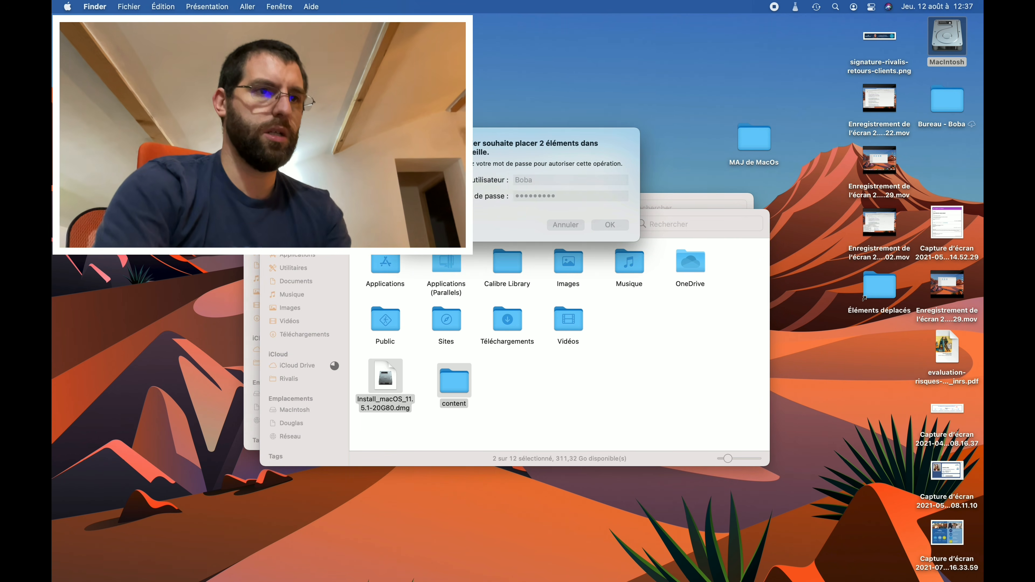